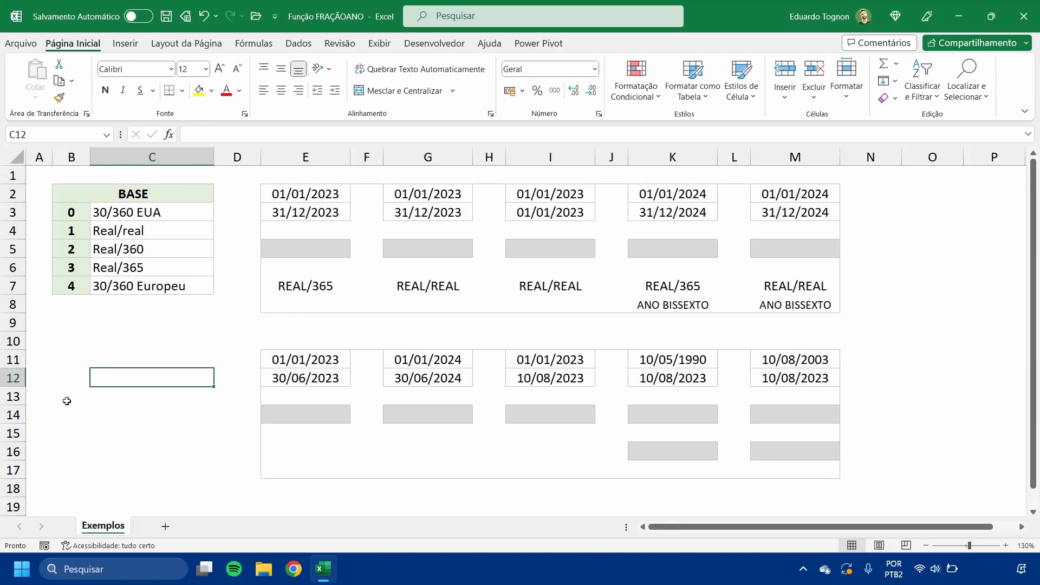
Examine the BASE table's day-count options, from 30/360 EUA through Real/real, Real/360 and Real/365 to 30/360 Europeu
left_click(131, 161)
left_click(158, 436)
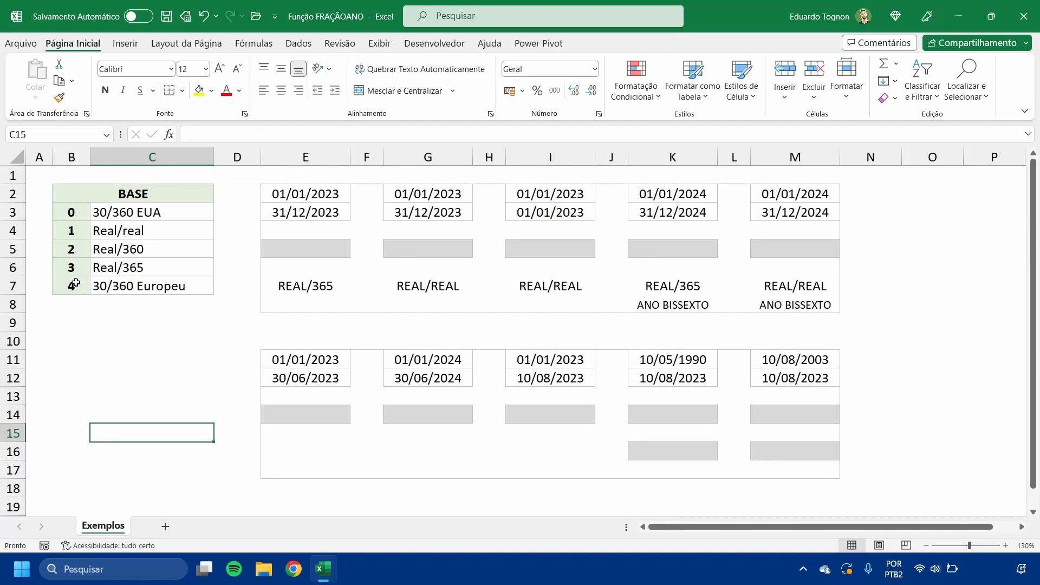
left_click(141, 212)
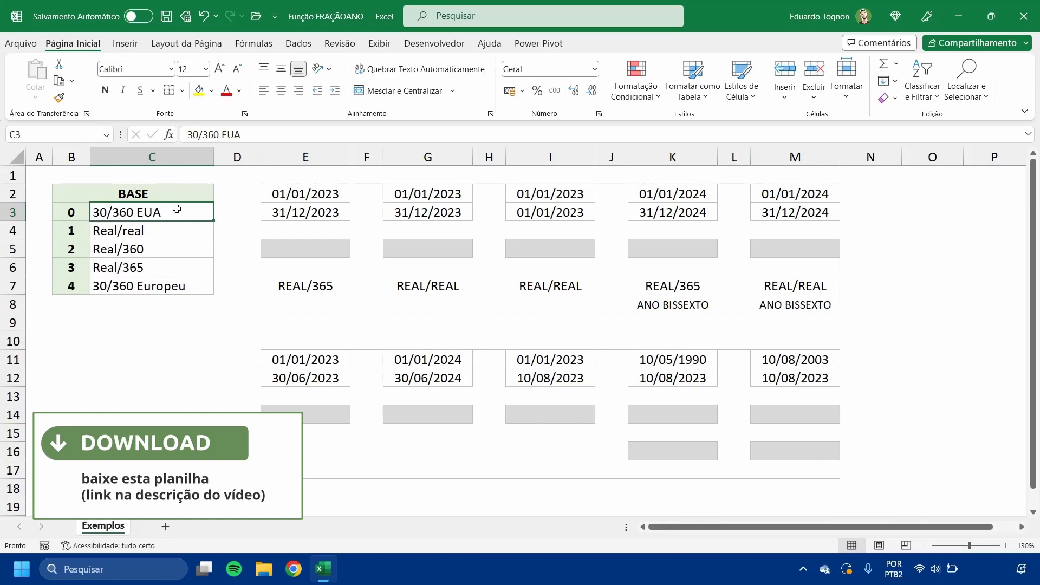
left_click(154, 285)
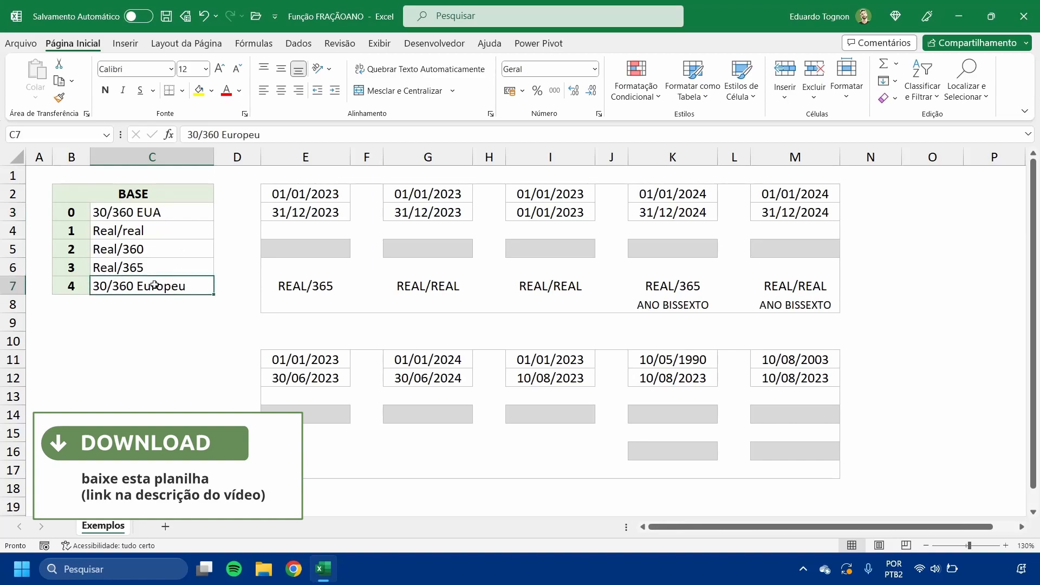
left_click(144, 231)
left_click_drag(144, 248, 141, 263)
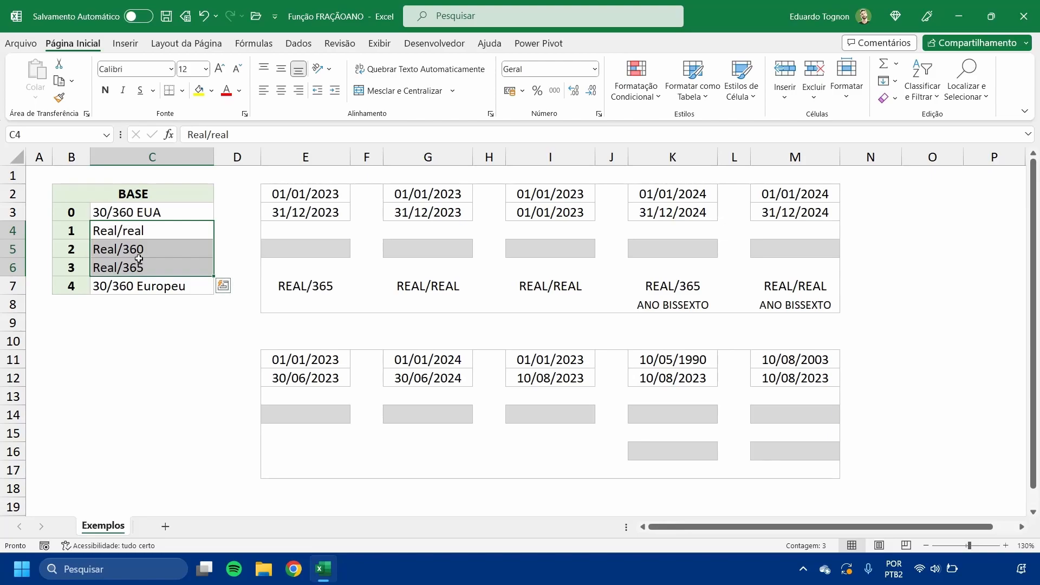
left_click(104, 230)
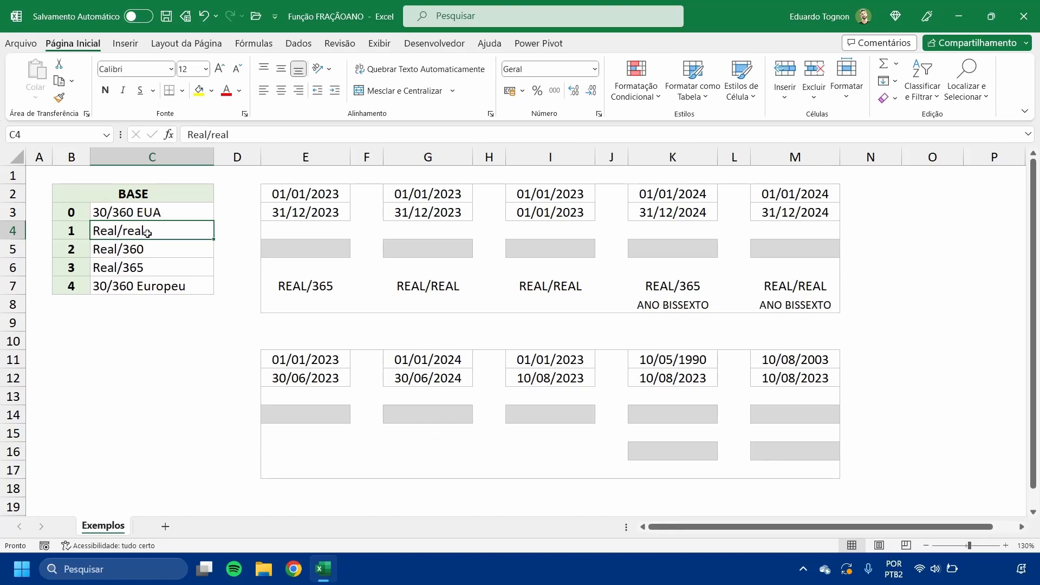
left_click(111, 247)
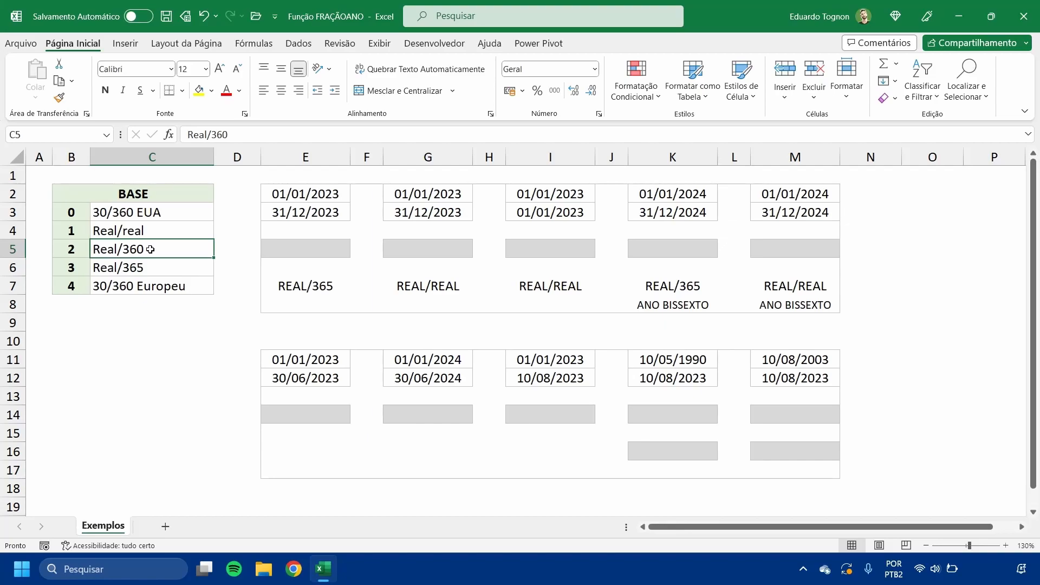
left_click(101, 268)
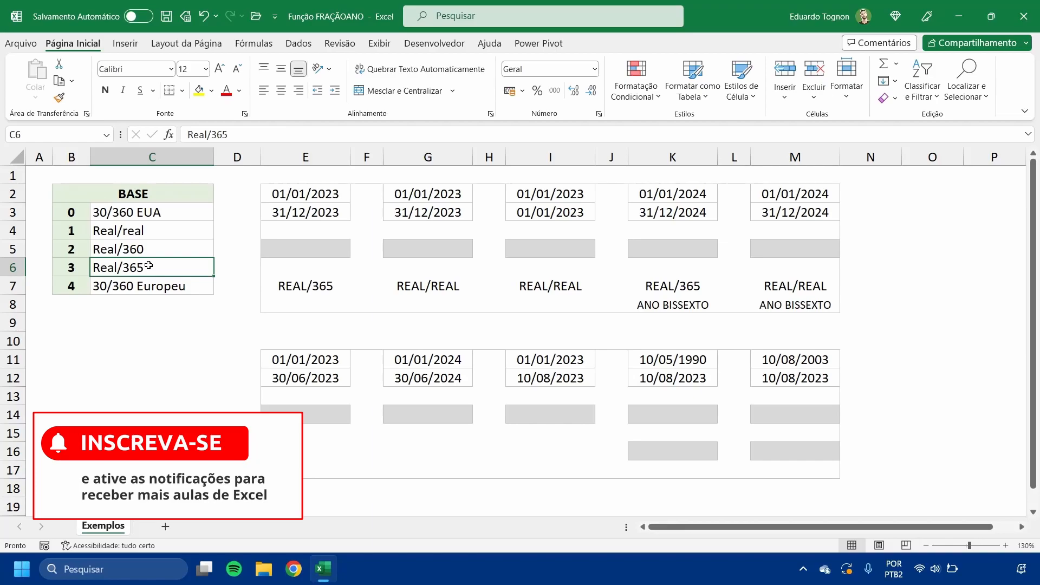
left_click(150, 227)
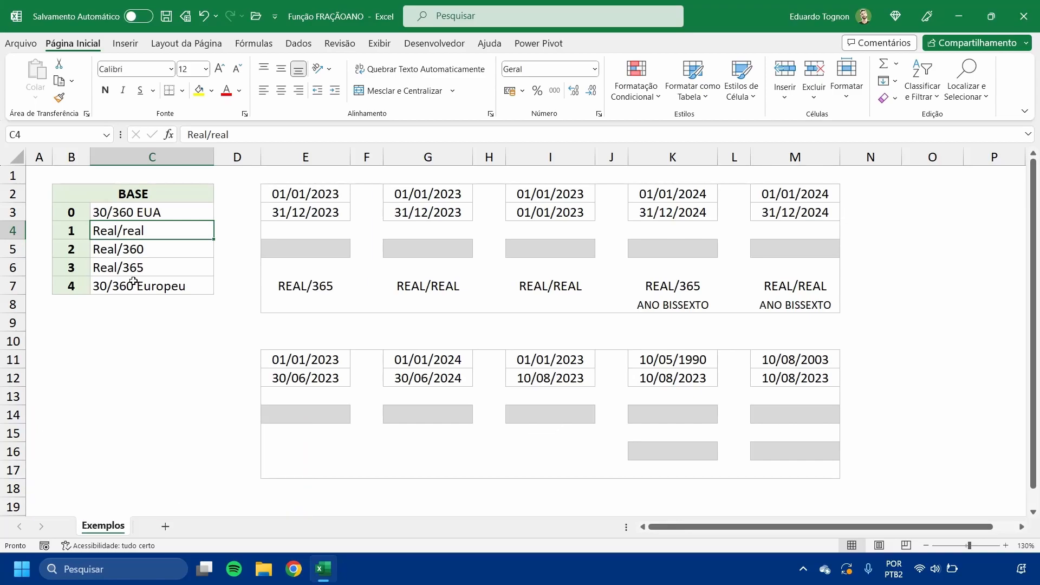
Calculate the Real/365 year fraction in cell E5 with =FRAÇÃOANO(E2;E3;3)
left_click(319, 246)
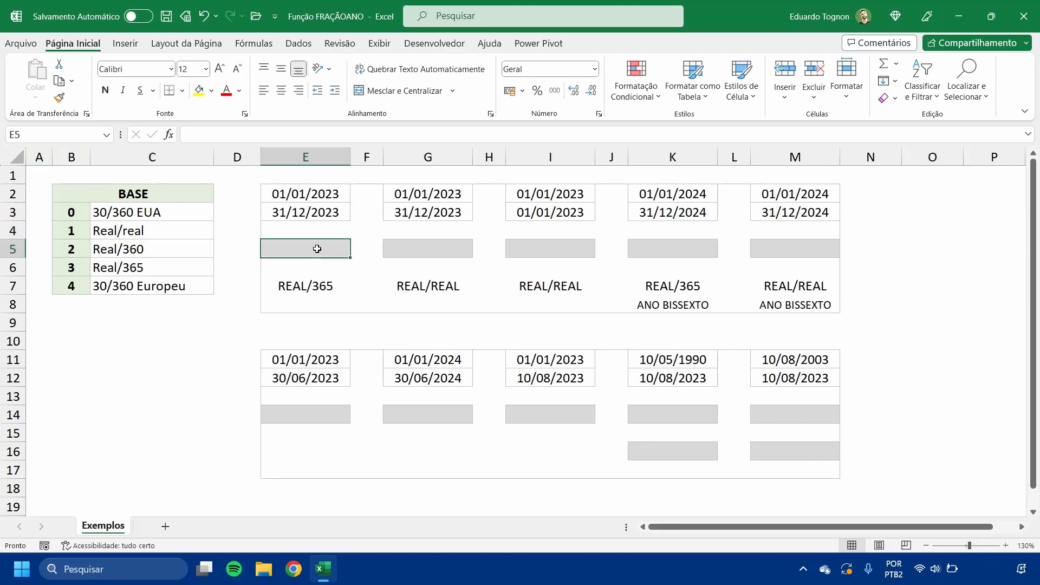
type("=FRA")
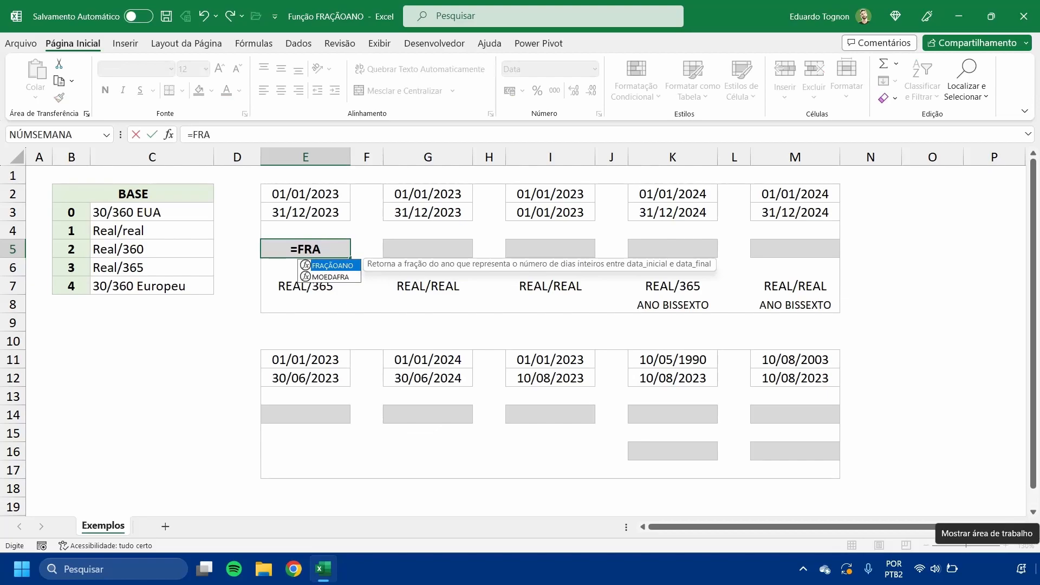
key("Tab")
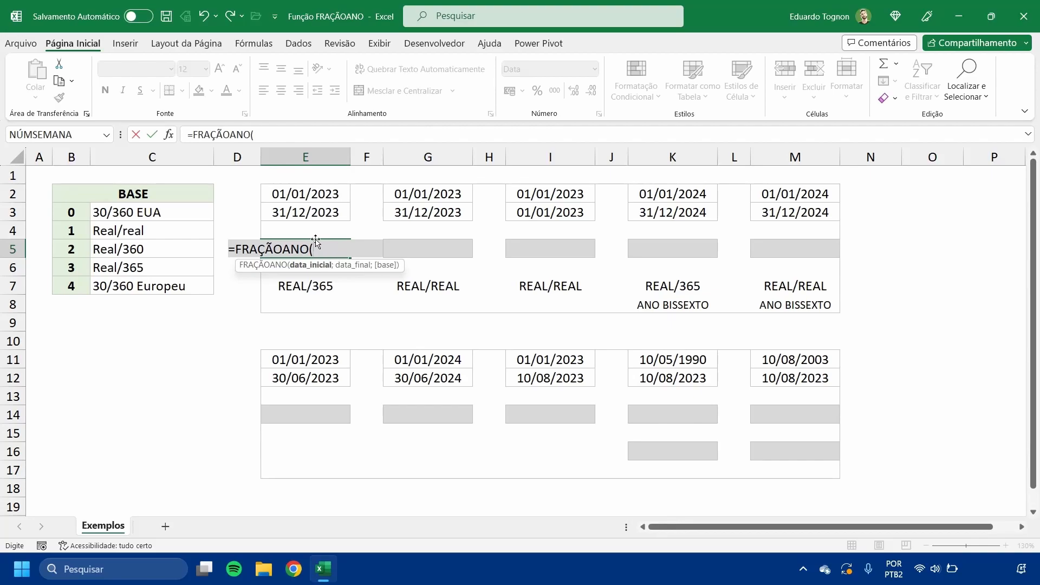
left_click(301, 195)
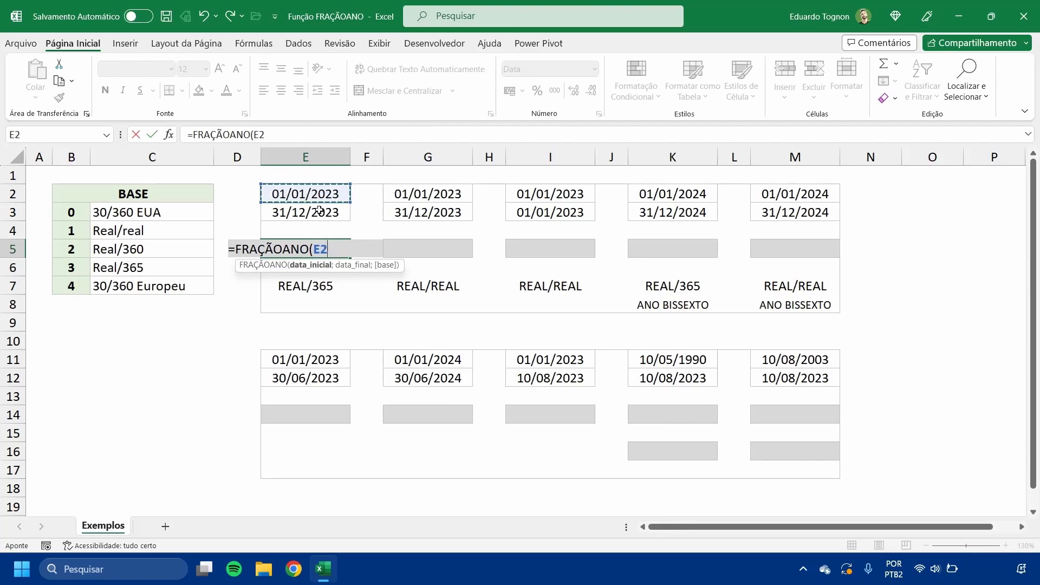
type(";")
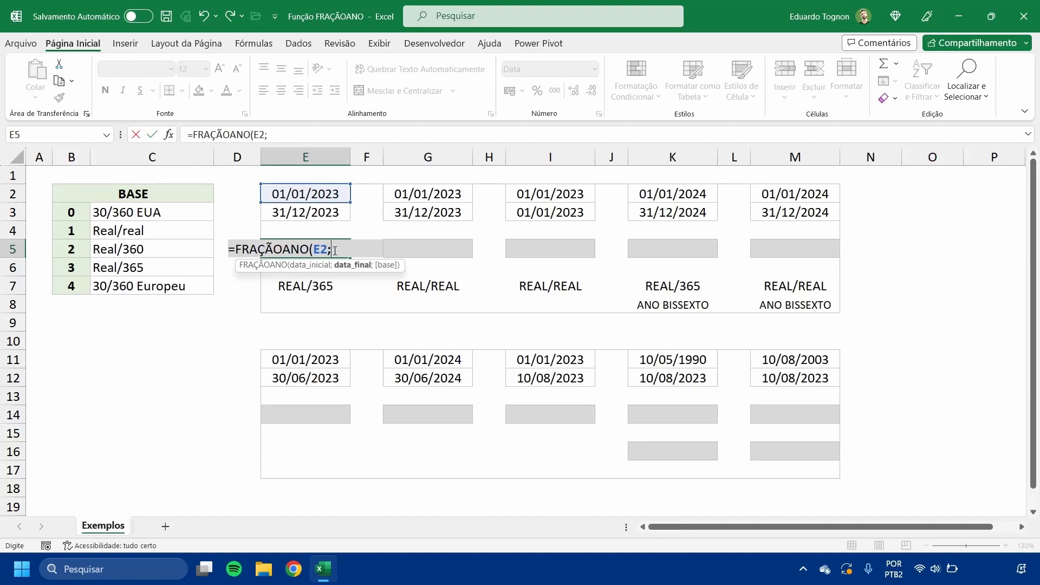
left_click(334, 213)
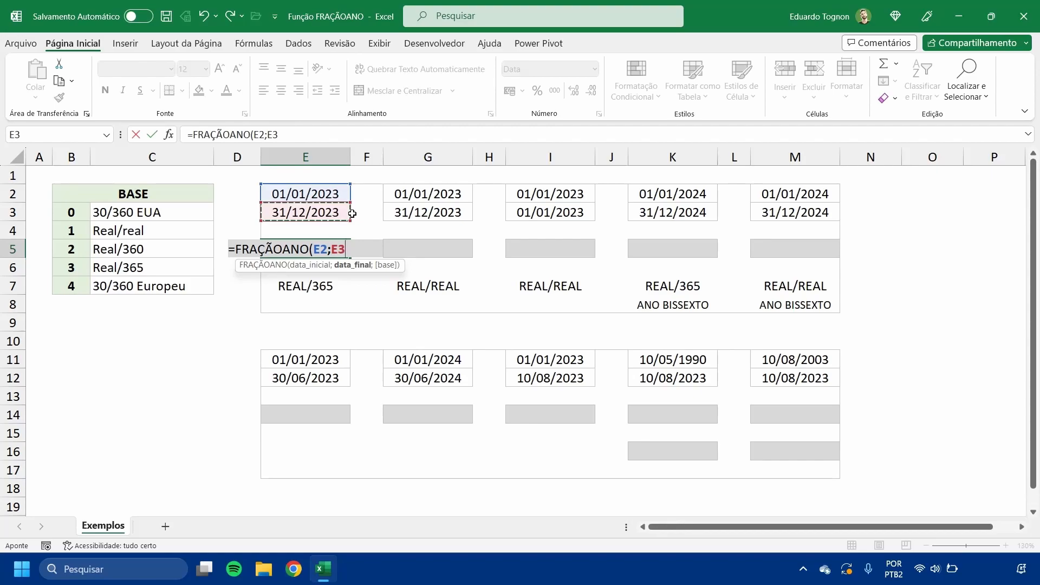
type(";")
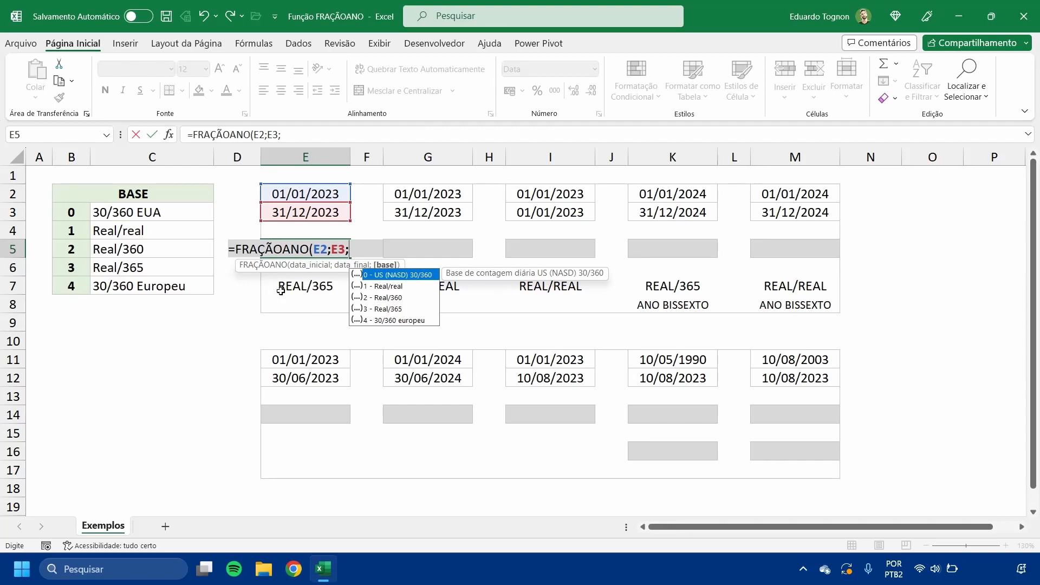
type("3)")
key("Return")
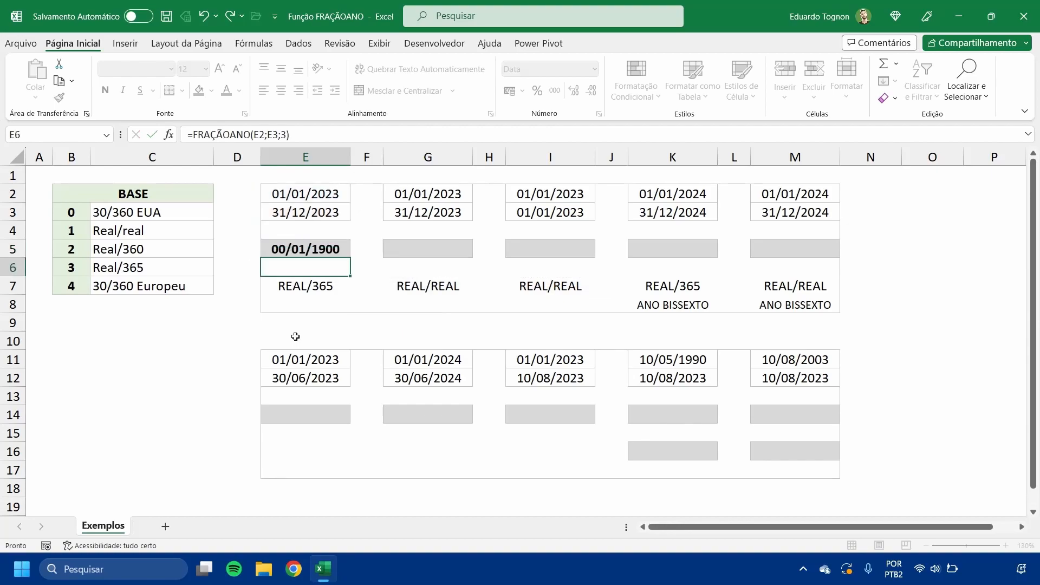
Set the number format of the year fraction in cell E5 to Geral
left_click(295, 247)
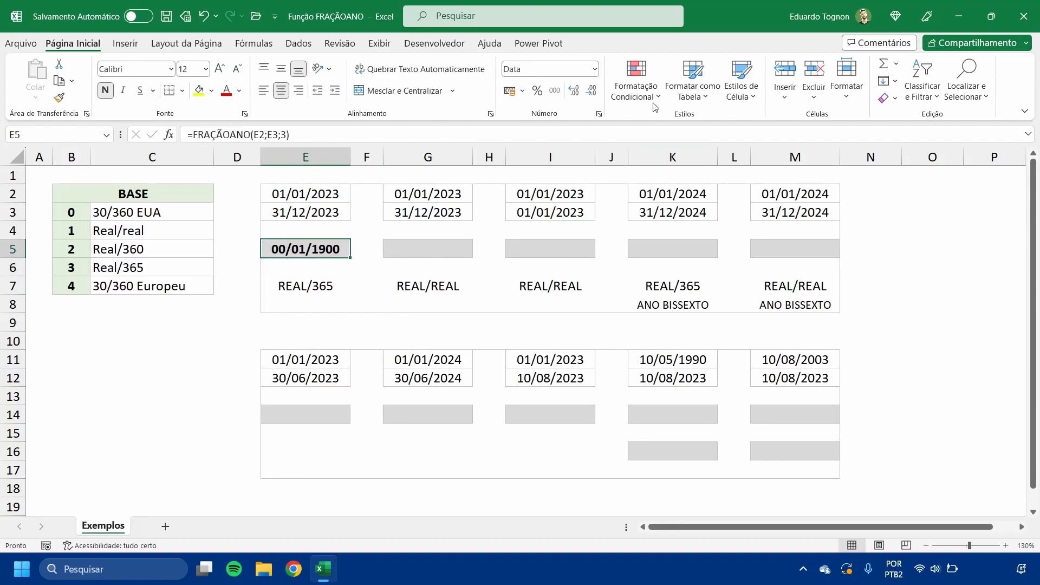
left_click(595, 69)
left_click(563, 95)
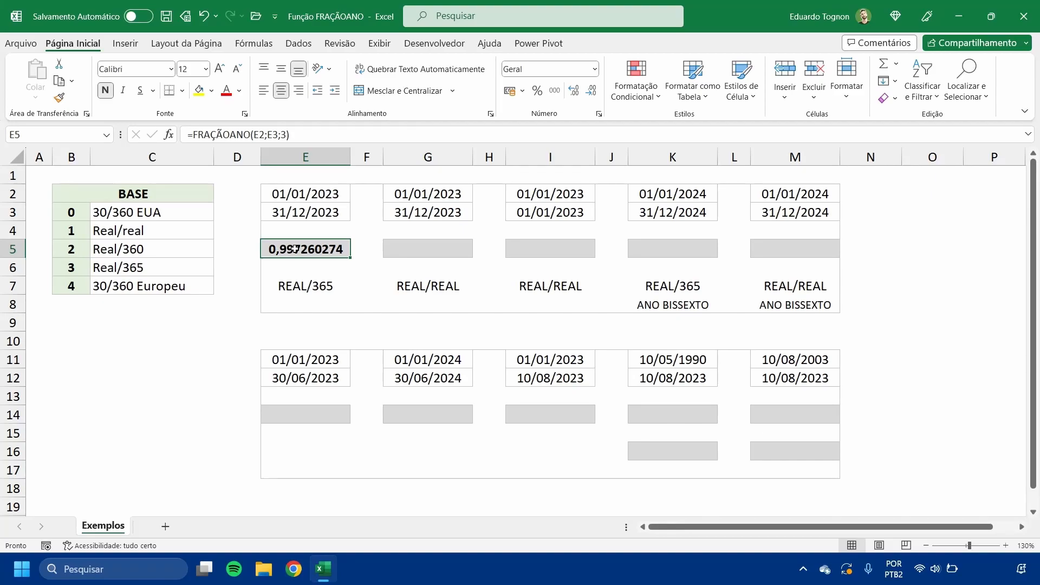
Format the year fraction in cell E5 as a percentage with two decimal places
left_click(538, 92)
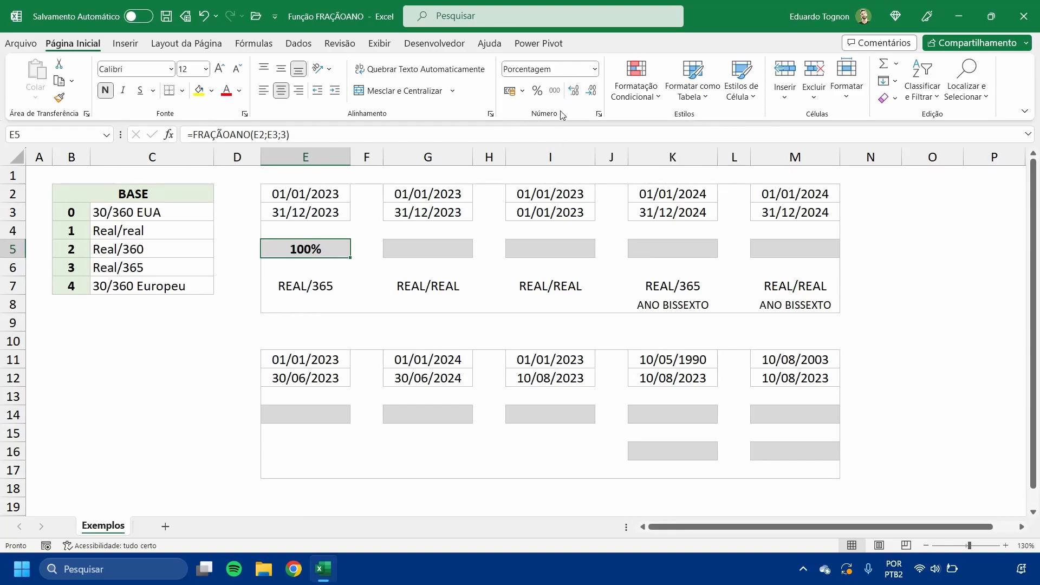
left_click(574, 92)
left_click(575, 95)
left_click(325, 197)
left_click(322, 214)
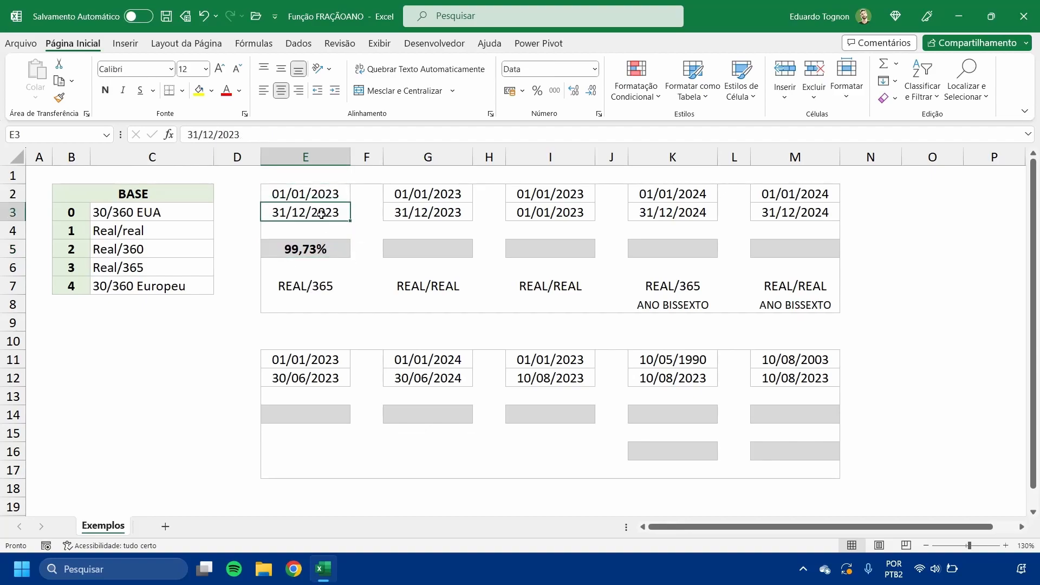
left_click(307, 250)
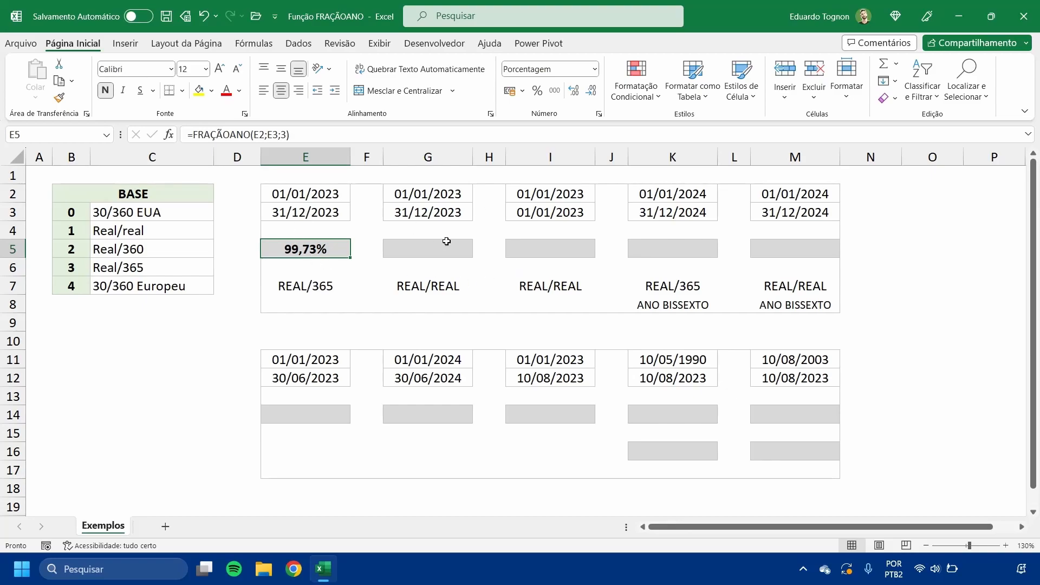
Calculate the Real/real year fraction in cell G5 with =FRAÇÃOANO(G2;G3;1)
left_click(425, 247)
type("=FRA")
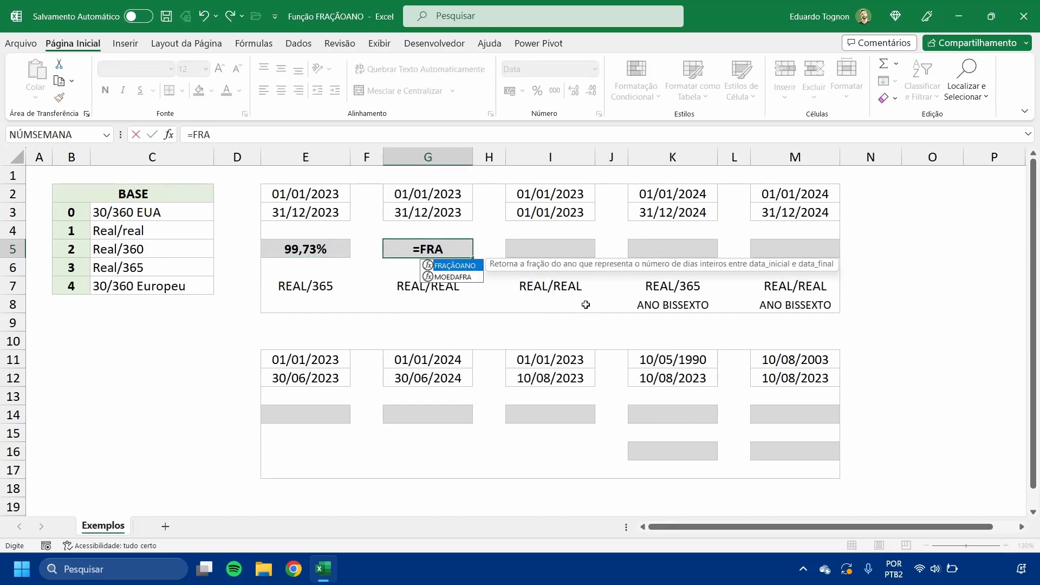
key("Tab")
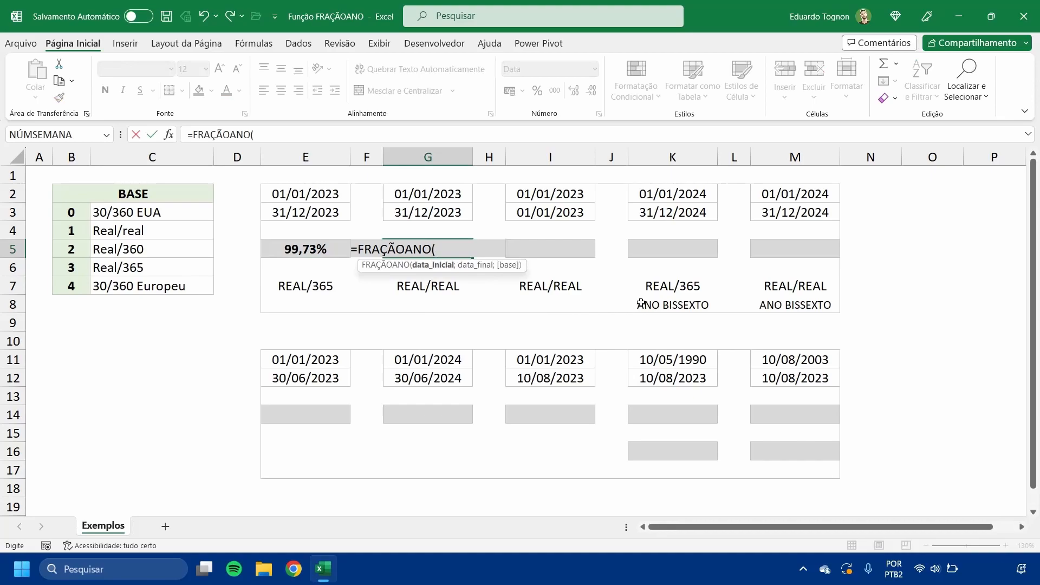
left_click(410, 193)
type(";")
left_click(413, 211)
type(";")
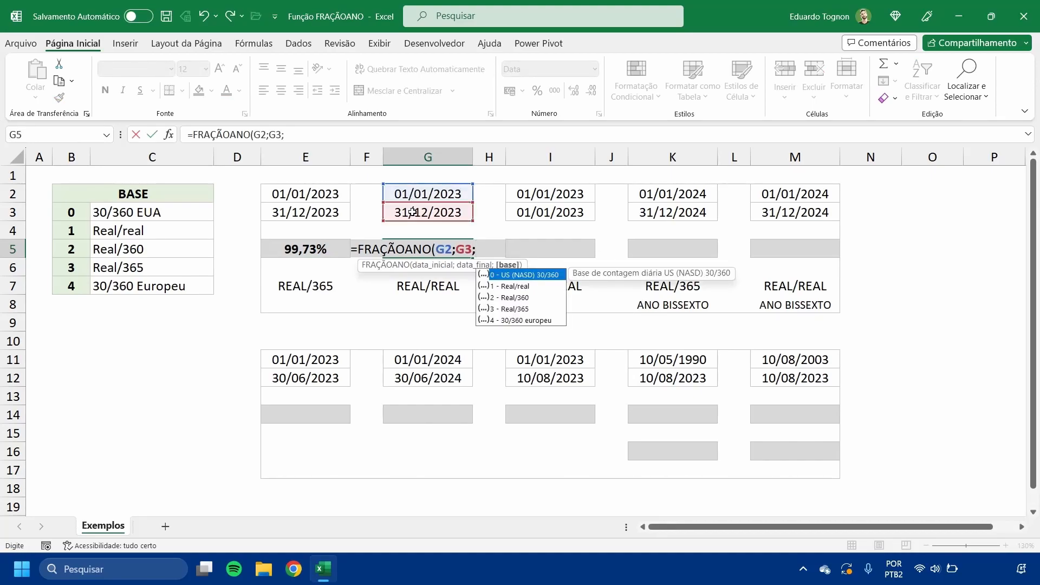
type("1)")
key("Return")
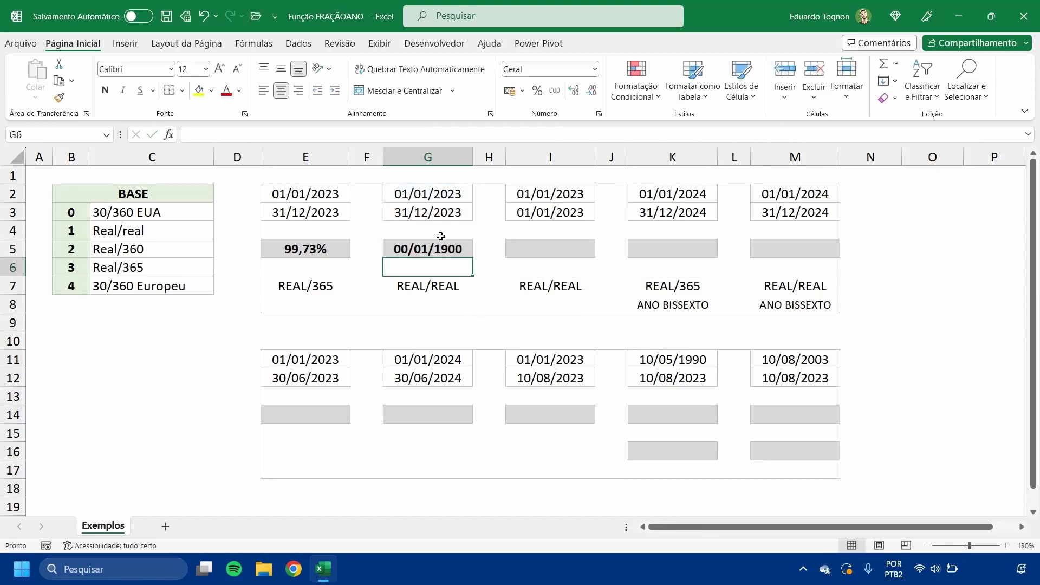
Format the year fraction in cell G5 as a percentage with two decimal places
left_click(426, 246)
left_click(537, 91)
left_click(574, 91)
left_click(574, 91)
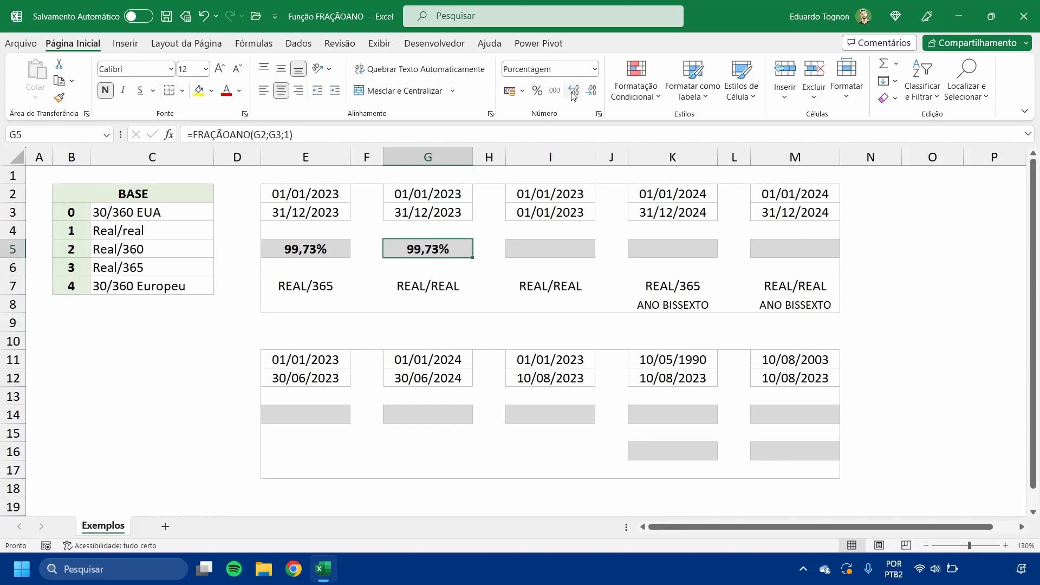
Compare the Real/365 example in column E with the Real/real example in column G
left_click(311, 247)
left_click(431, 248)
left_click(427, 156)
left_click(303, 159)
left_click(439, 155)
left_click(311, 153)
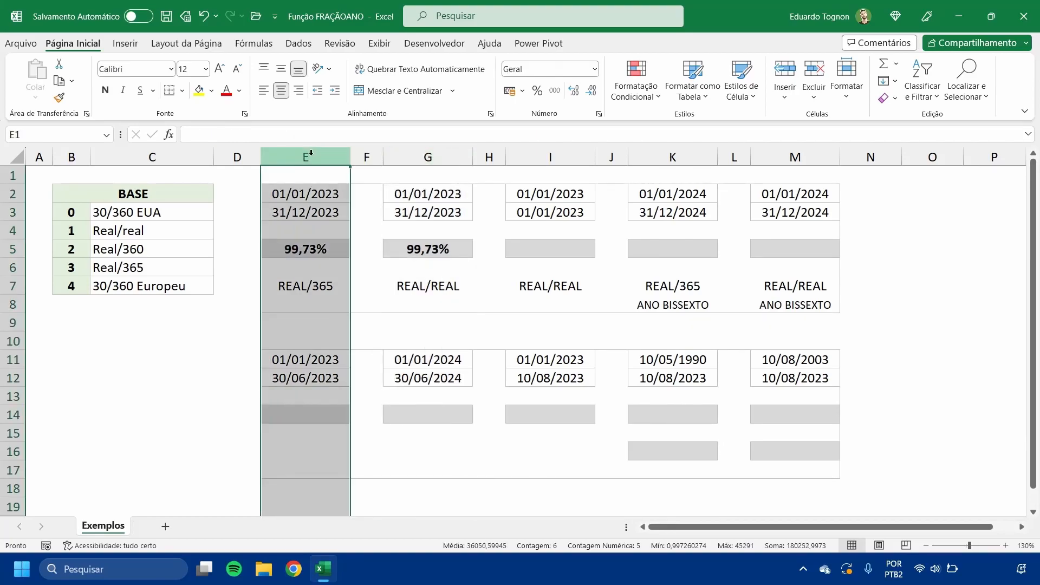
left_click(429, 157)
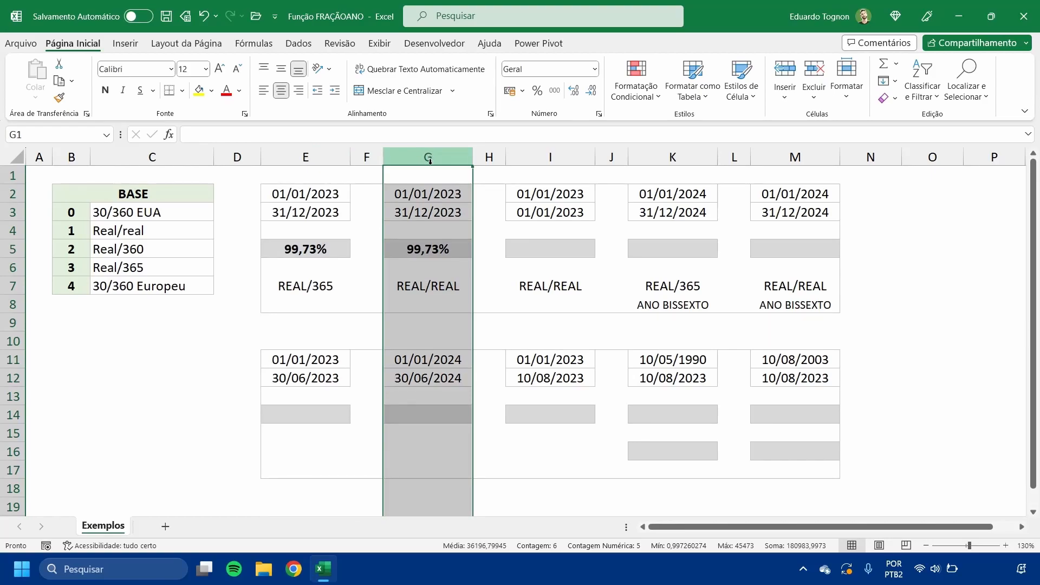
left_click(306, 157)
left_click(410, 155)
Calculate the leap-year Real/365 fraction in cell K5 with =FRAÇÃOANO(K2;K3;3)
left_click(676, 249)
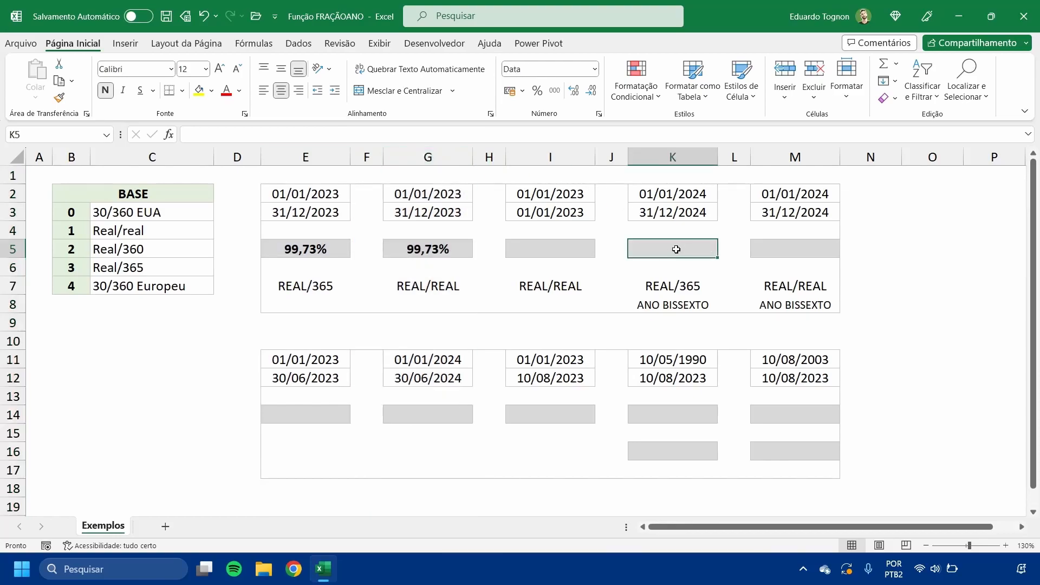
type("=FRA")
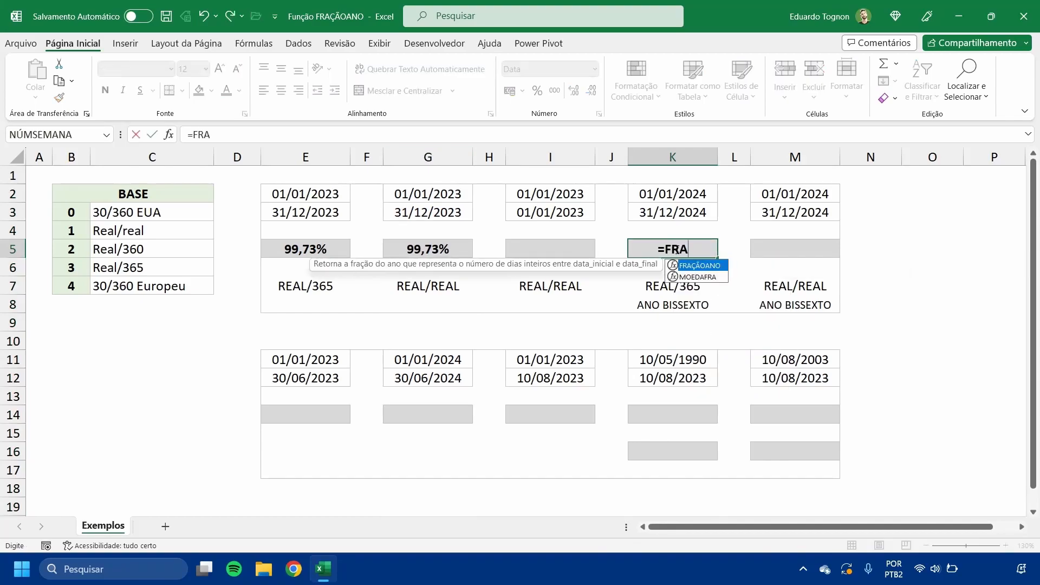
key("Tab")
left_click(698, 193)
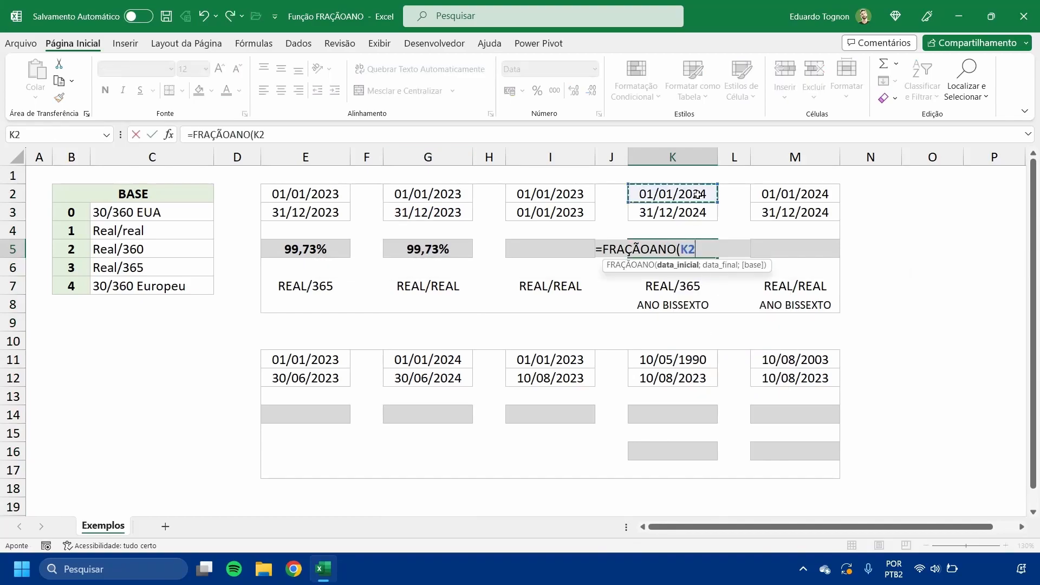
type(";")
left_click(674, 219)
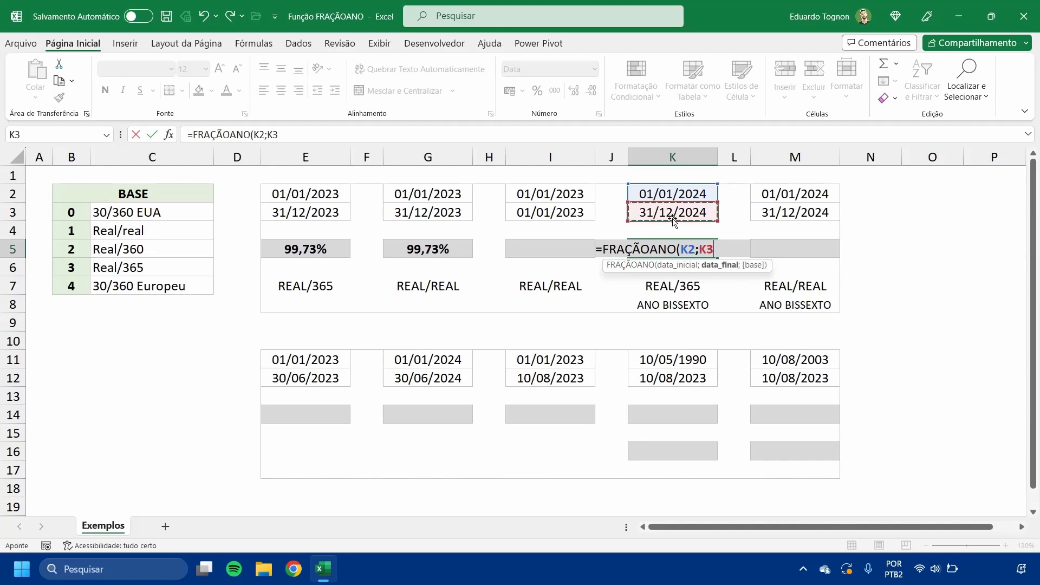
type(";")
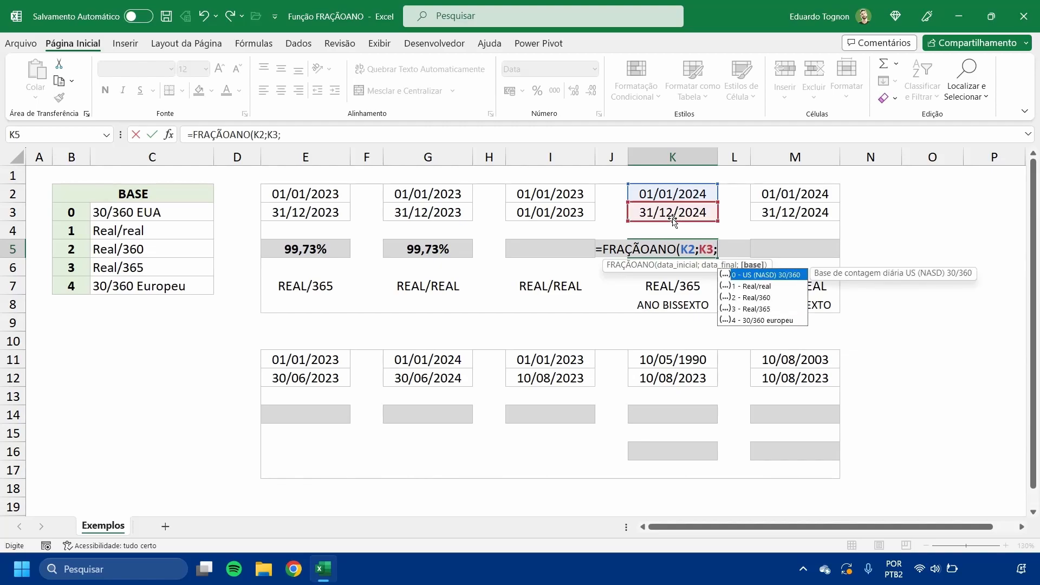
type("3)")
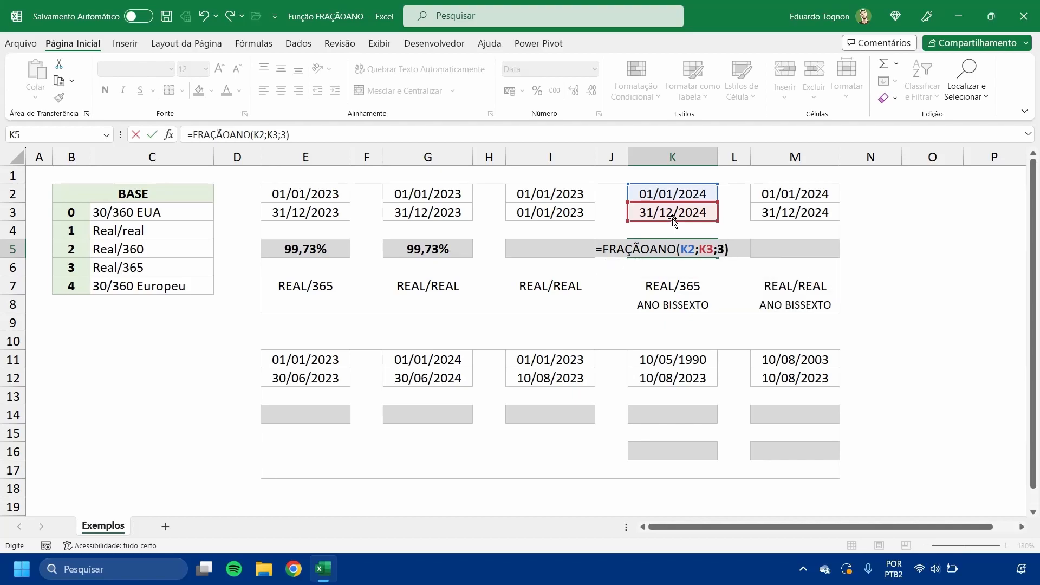
key("Return")
Format the year fraction in cell K5 as a percentage with two decimal places
left_click(652, 249)
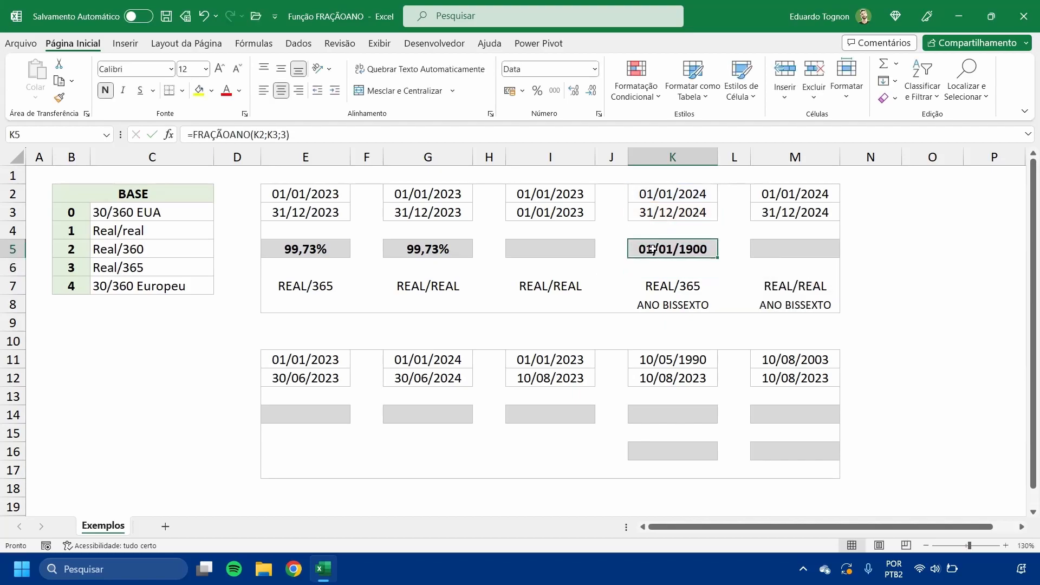
left_click(537, 90)
left_click(574, 92)
left_click(574, 92)
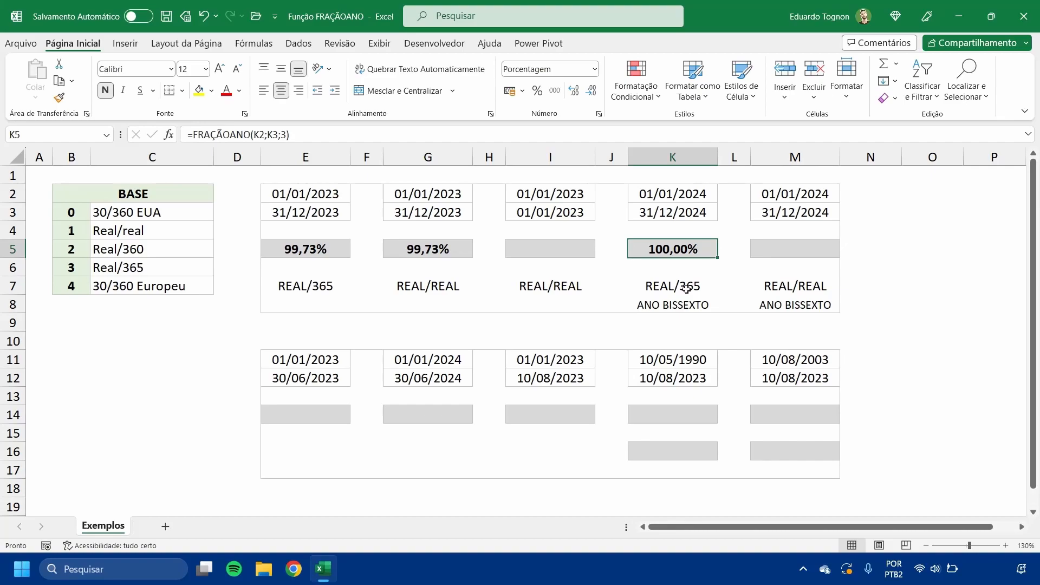
Compare the leap-year Real/365 example in column K with the 2023 results in E5 and G5
left_click_drag(646, 193, 657, 206)
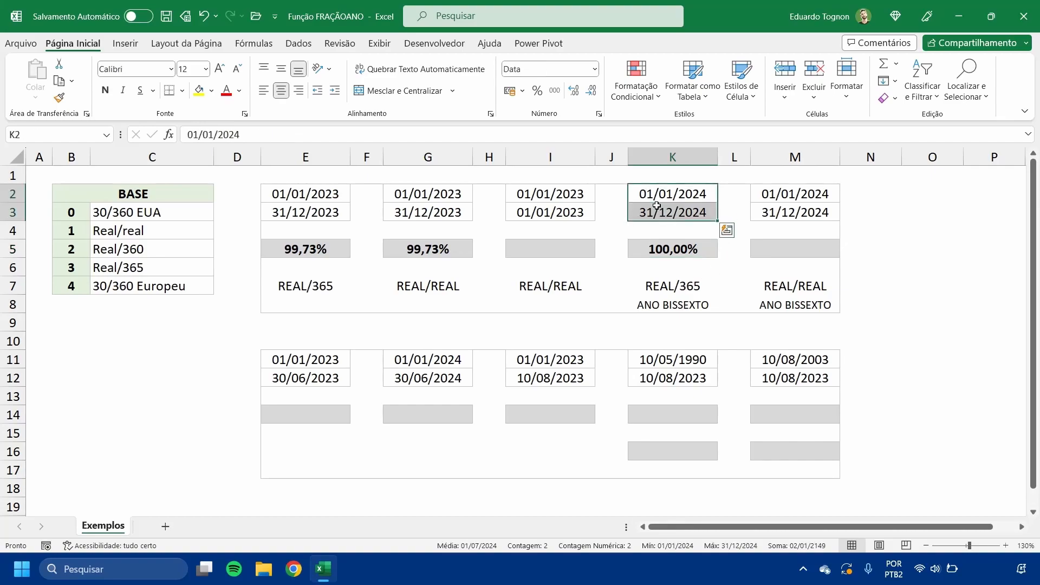
left_click(664, 210)
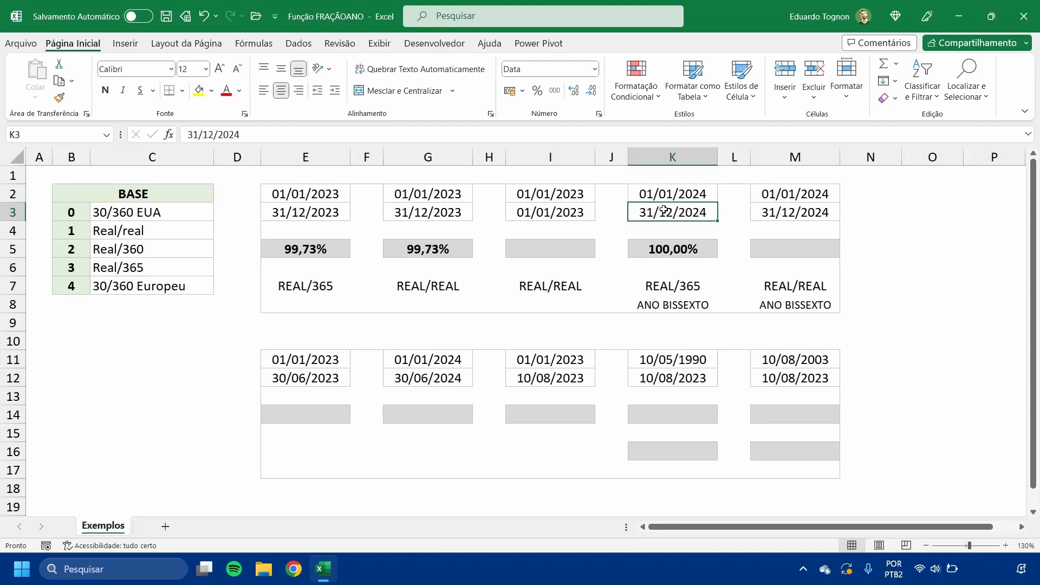
left_click(667, 248)
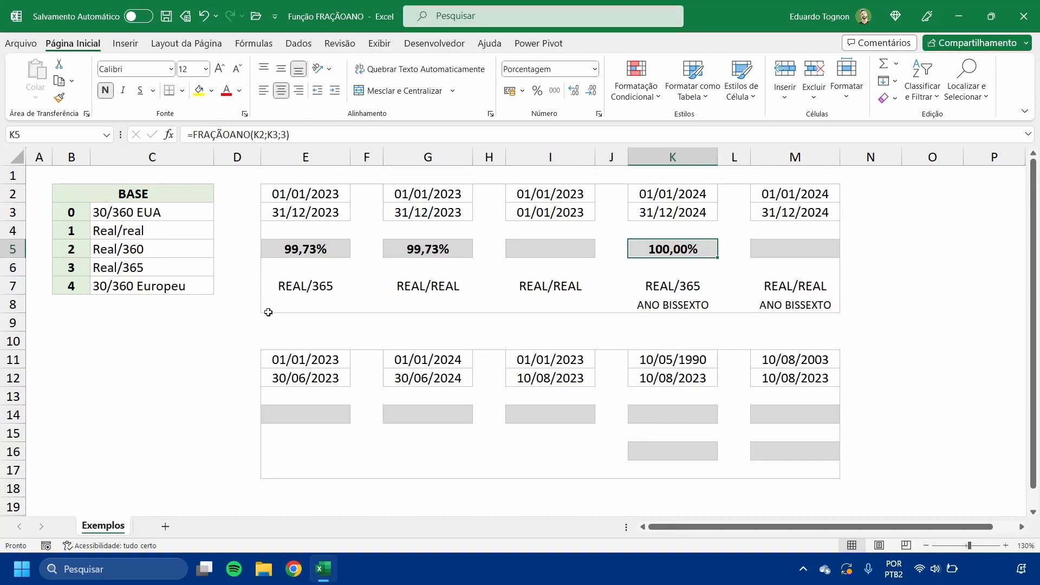
left_click(265, 253)
left_click(422, 246)
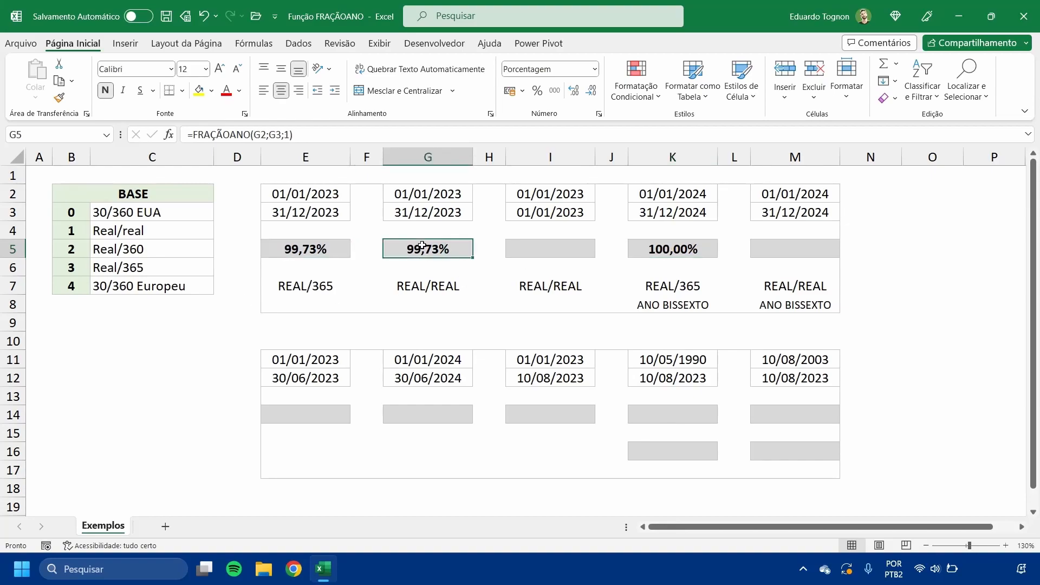
left_click(688, 250)
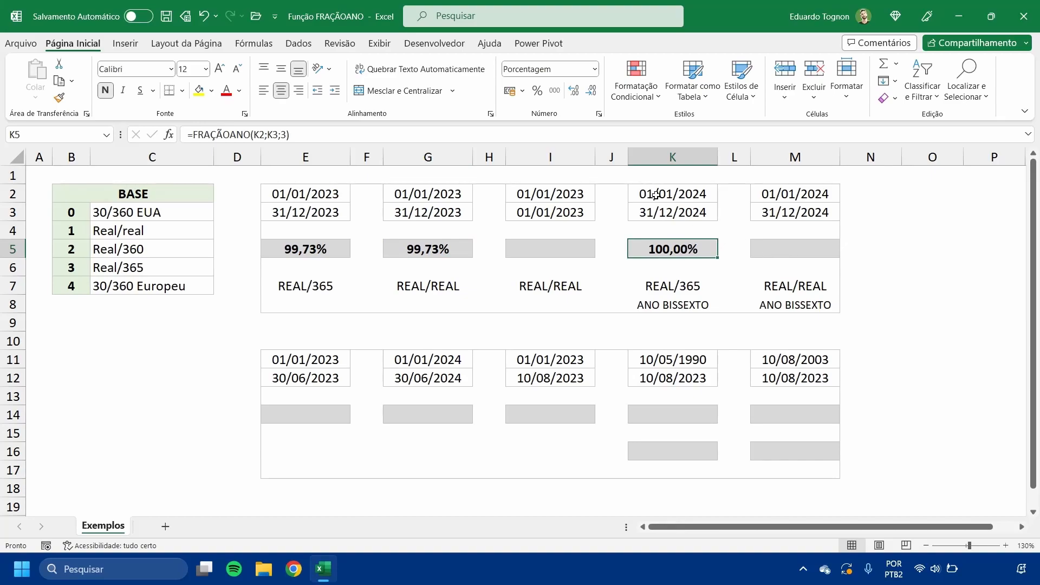
left_click_drag(653, 198, 657, 212)
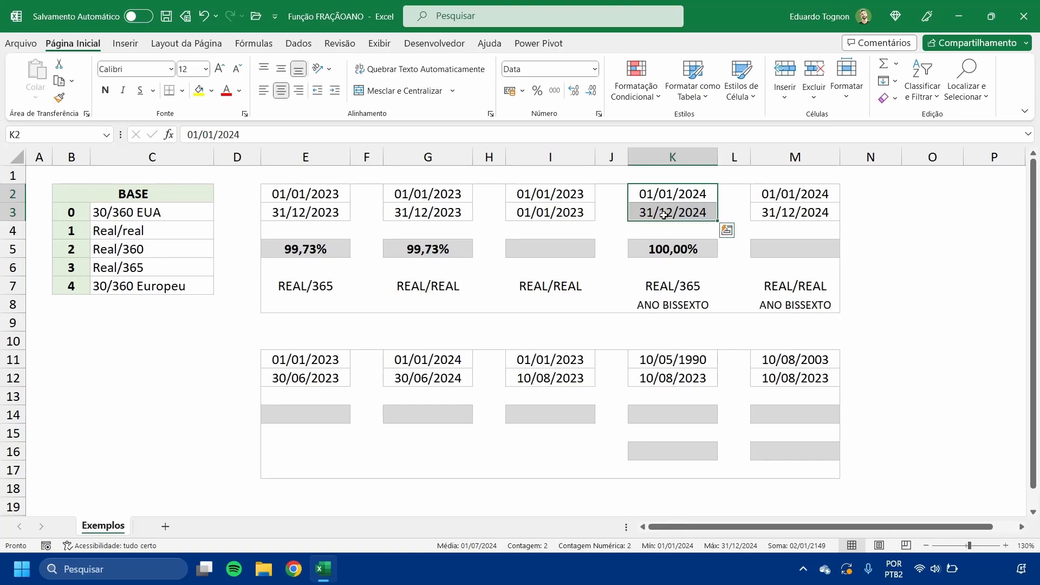
left_click_drag(679, 193, 676, 207)
left_click(673, 250)
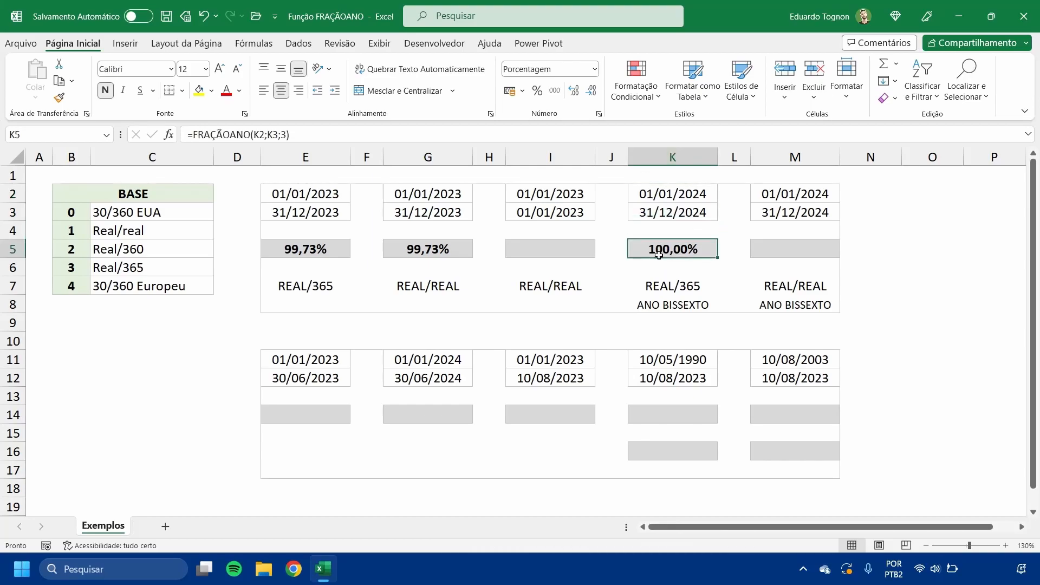
left_click(679, 284)
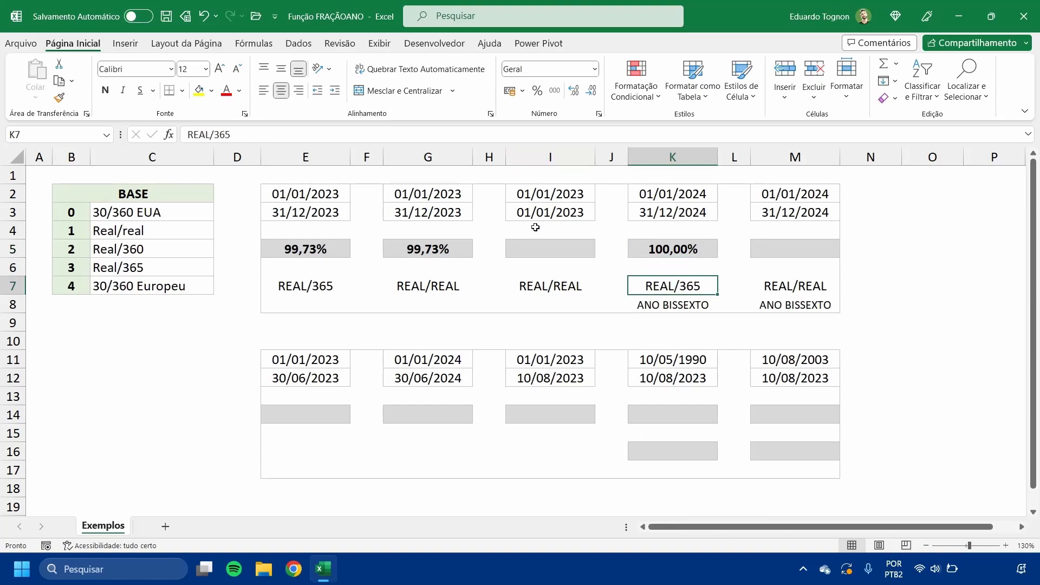
Calculate the same-day Real/real year fraction in cell I5 with =FRAÇÃOANO(I2;I3;1)
left_click(552, 251)
type("=FRA")
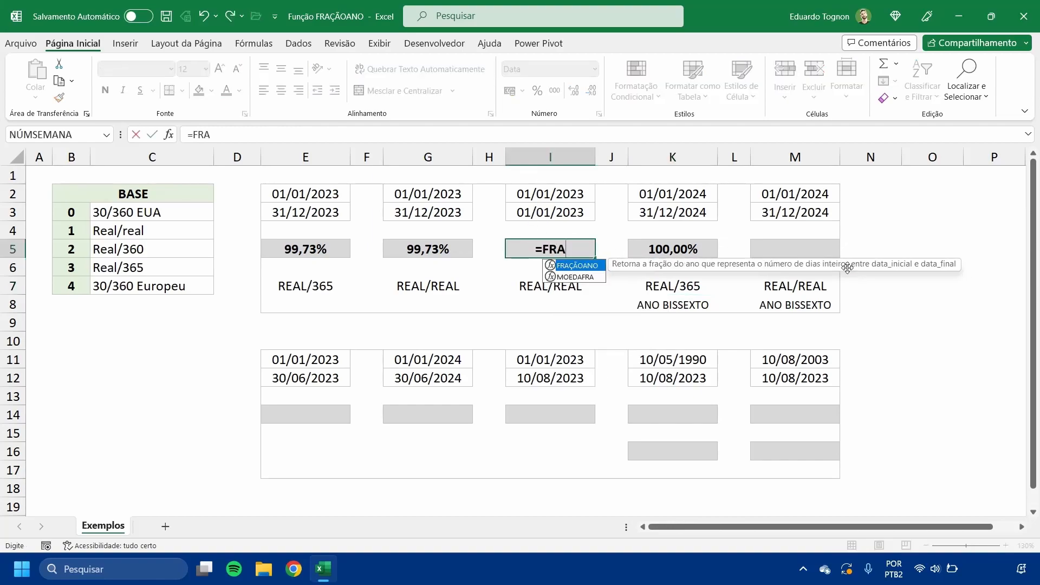
key("Tab")
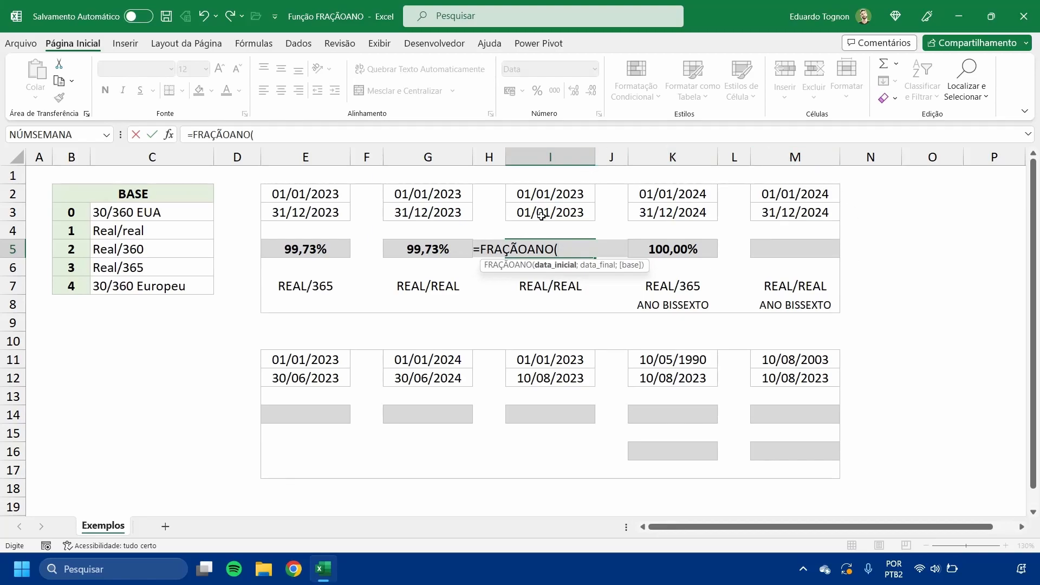
left_click(546, 193)
type(";")
left_click(548, 213)
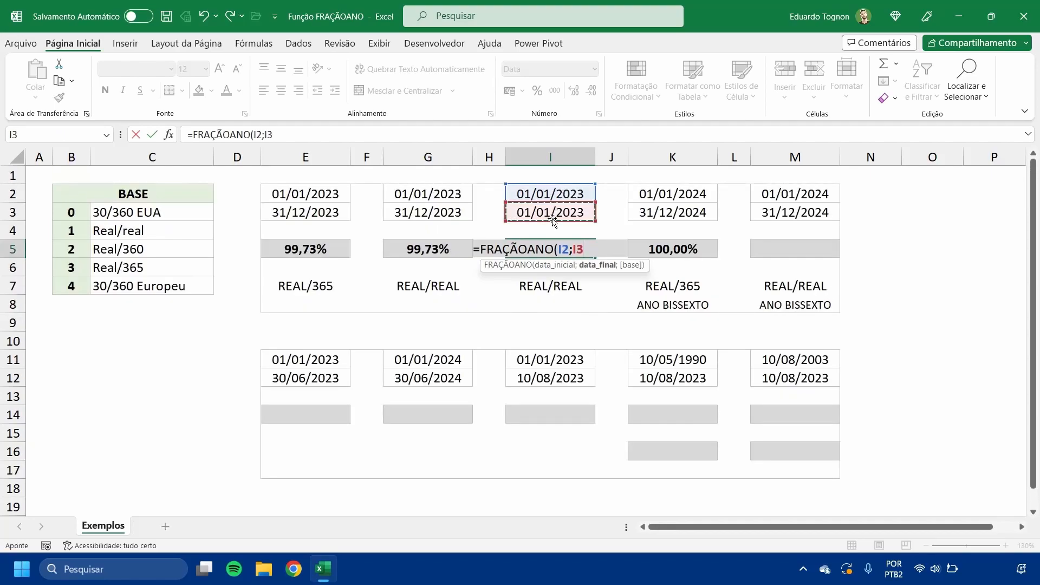
type(";")
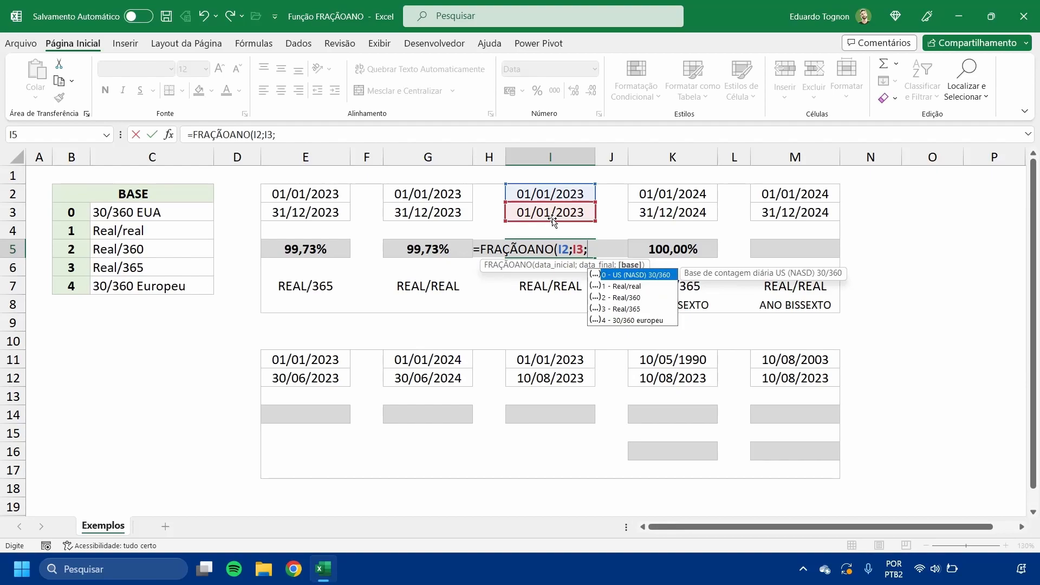
type("1")
type(")")
key("Return")
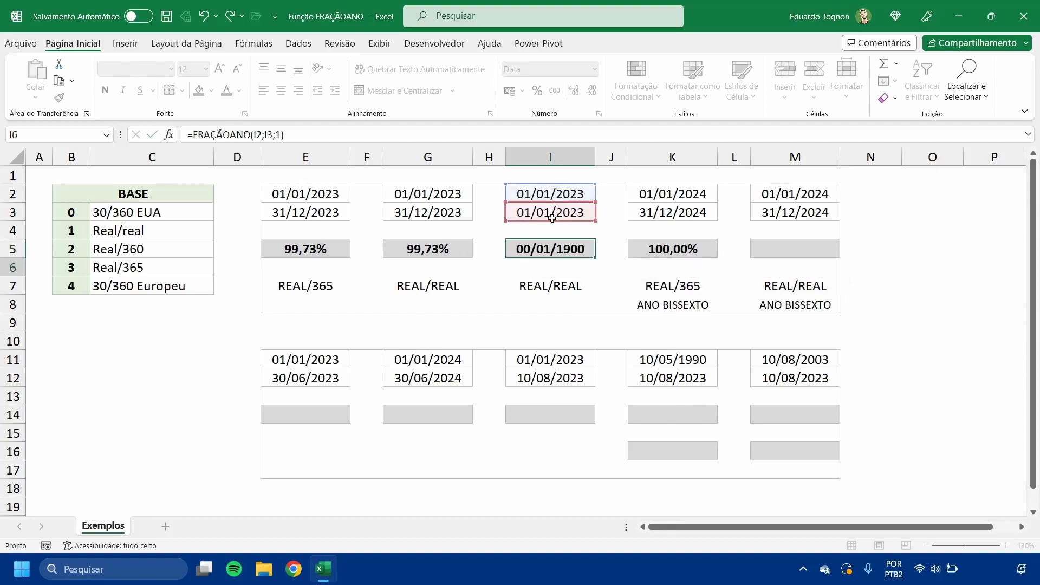
Format the year fraction in cell I5 as a percentage with two decimal places
left_click(544, 242)
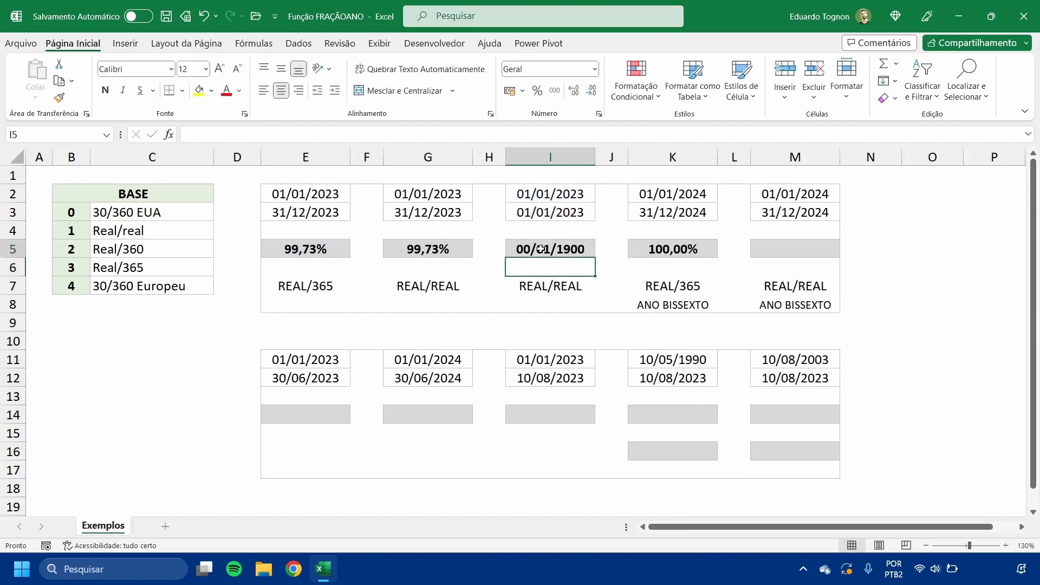
left_click(536, 91)
left_click(575, 93)
left_click(574, 93)
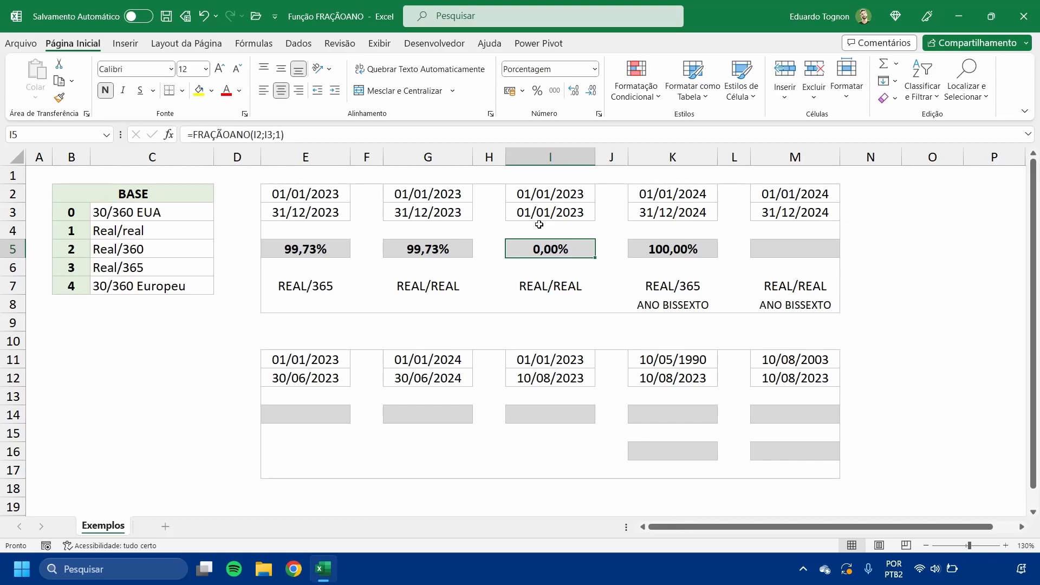
Add one day to the end date in cell I5's formula, making it =FRAÇÃOANO(I2;I3+1;1)
double_click(554, 249)
left_click(587, 250)
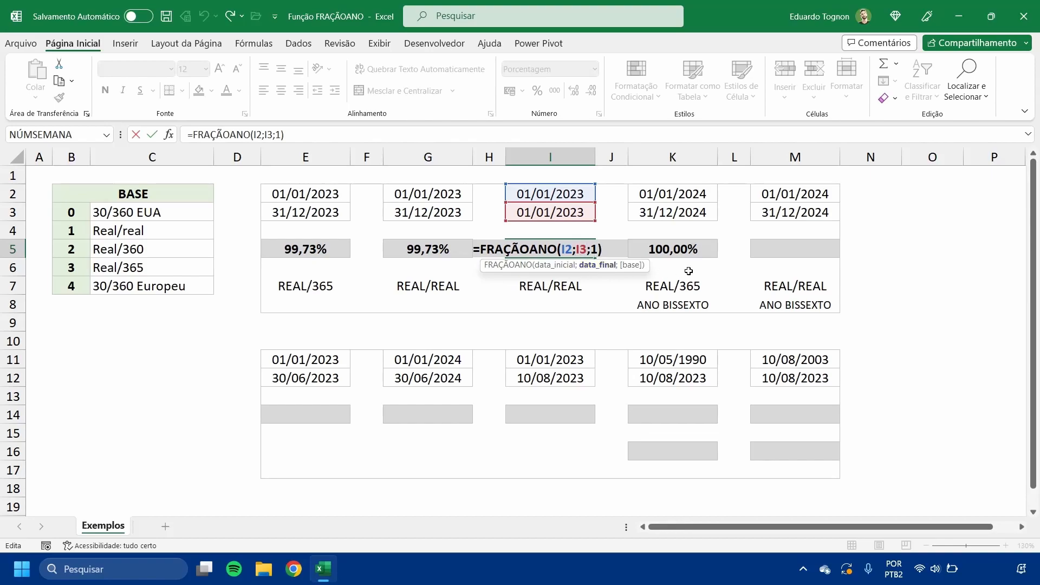
type("+1")
left_click(573, 249)
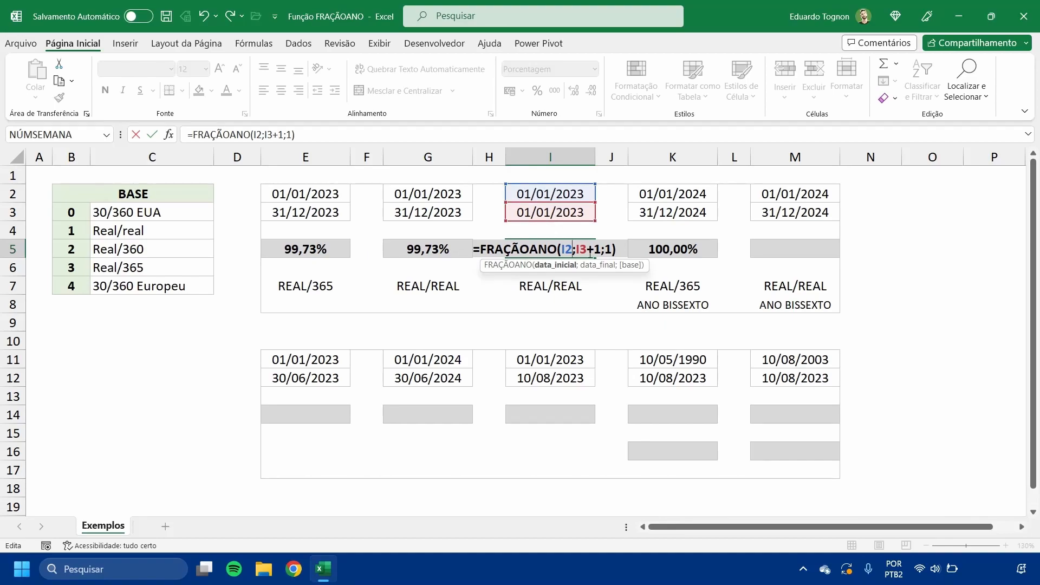
left_click(595, 248)
key("Return")
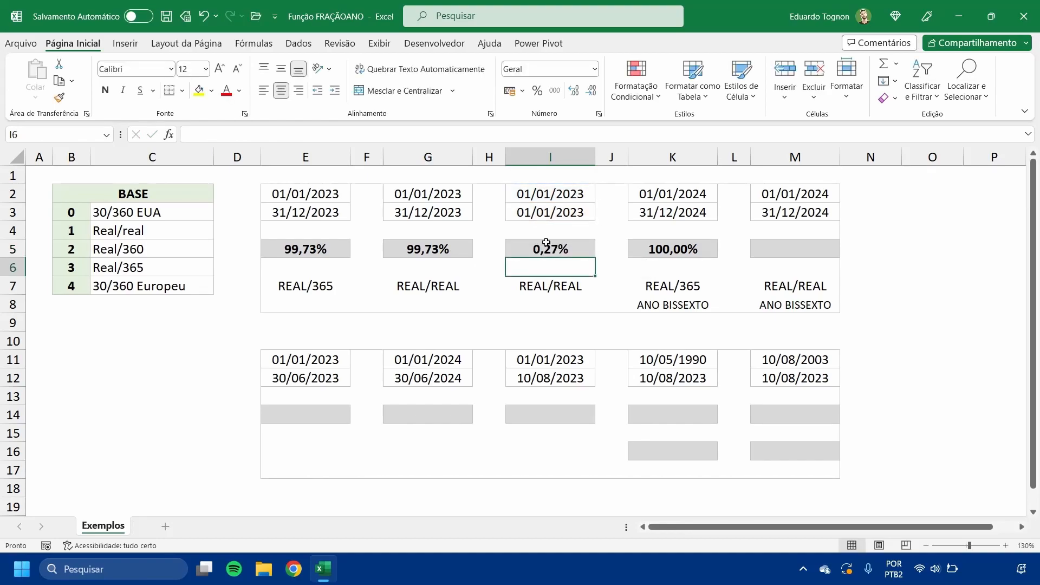
left_click(546, 243)
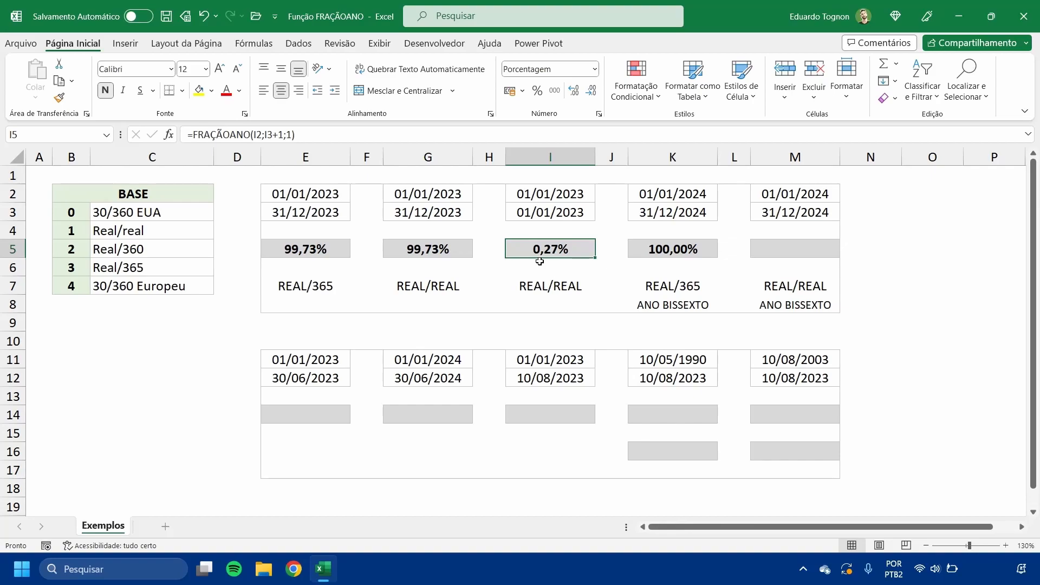
Add one day to the end date in cell E5's formula, making it =FRAÇÃOANO(E2;E3+1;3)
left_click(311, 246)
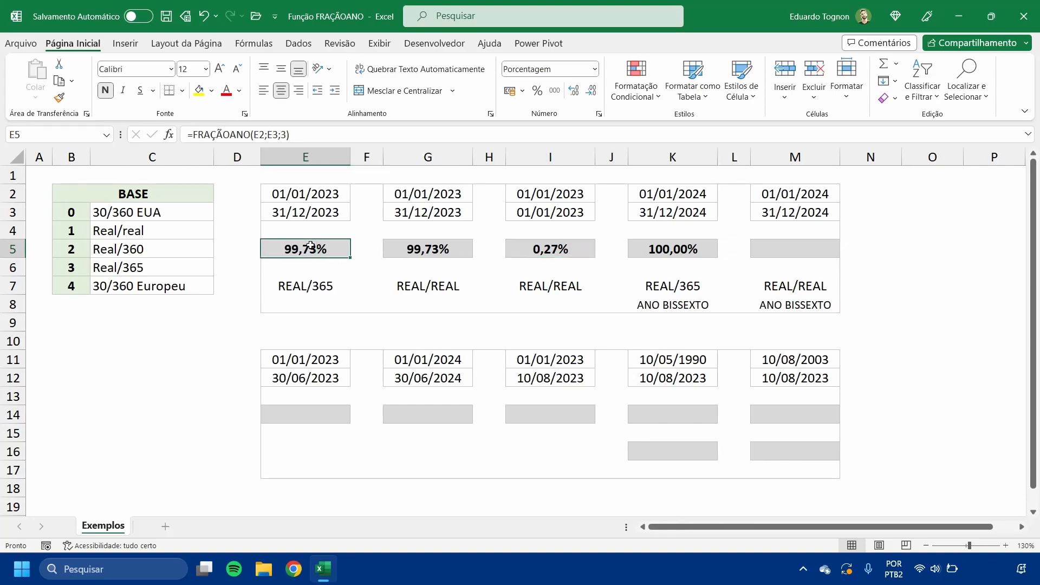
double_click(311, 245)
left_click(349, 250)
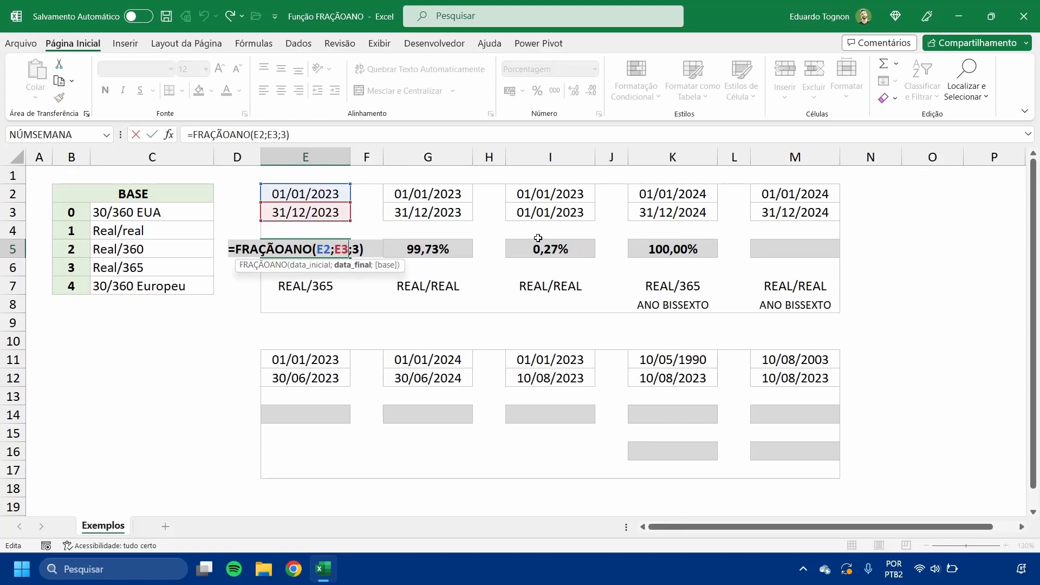
type("+1")
key("Return")
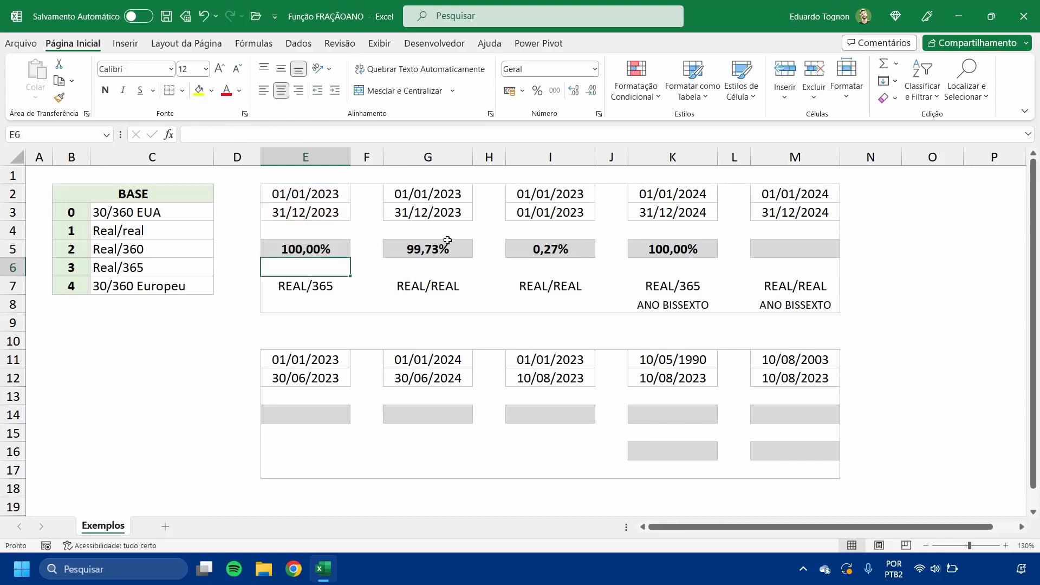
Add one day to the end date in cell G5's formula, making it =FRAÇÃOANO(G2;G3+1;1)
left_click(402, 247)
double_click(403, 247)
left_click(473, 248)
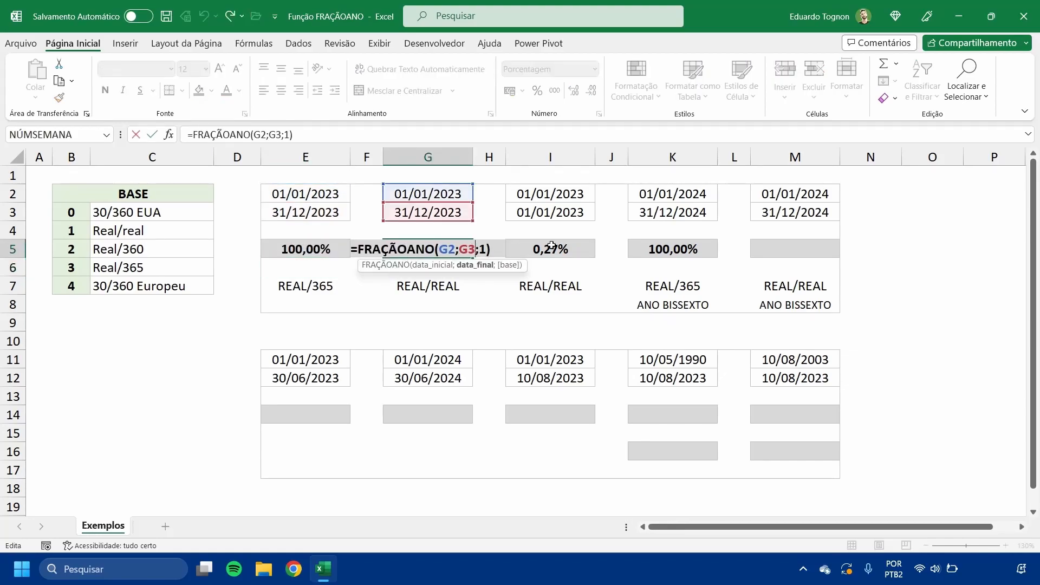
type("+1")
key("Return")
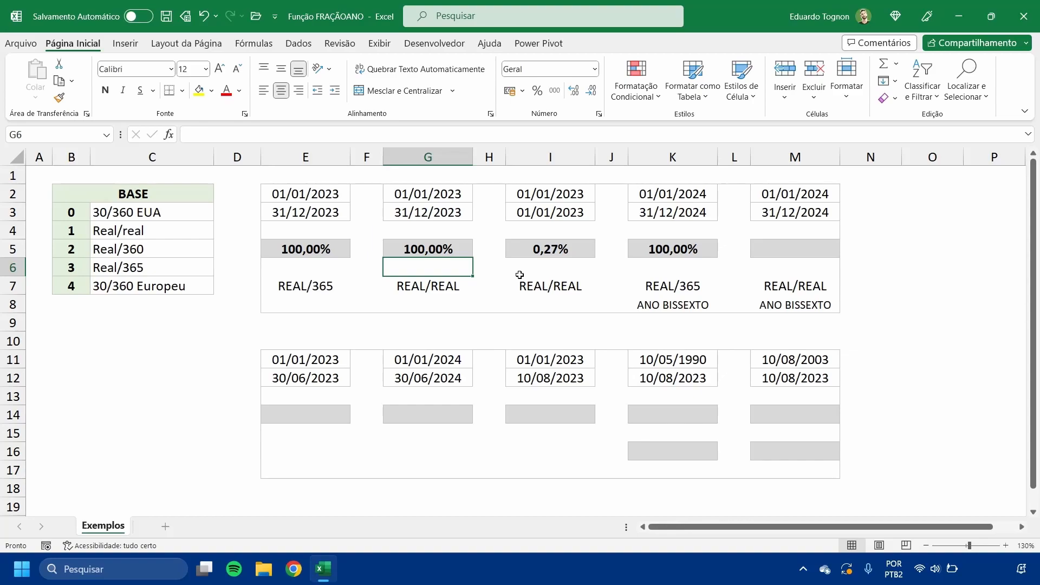
Change the leap-year formula in cell K5 to =FRAÇÃOANO(K2;K3+1;3) so the end date counts one more day
double_click(707, 250)
left_click(713, 247)
type("+1;3)")
key("Return")
left_click(652, 250)
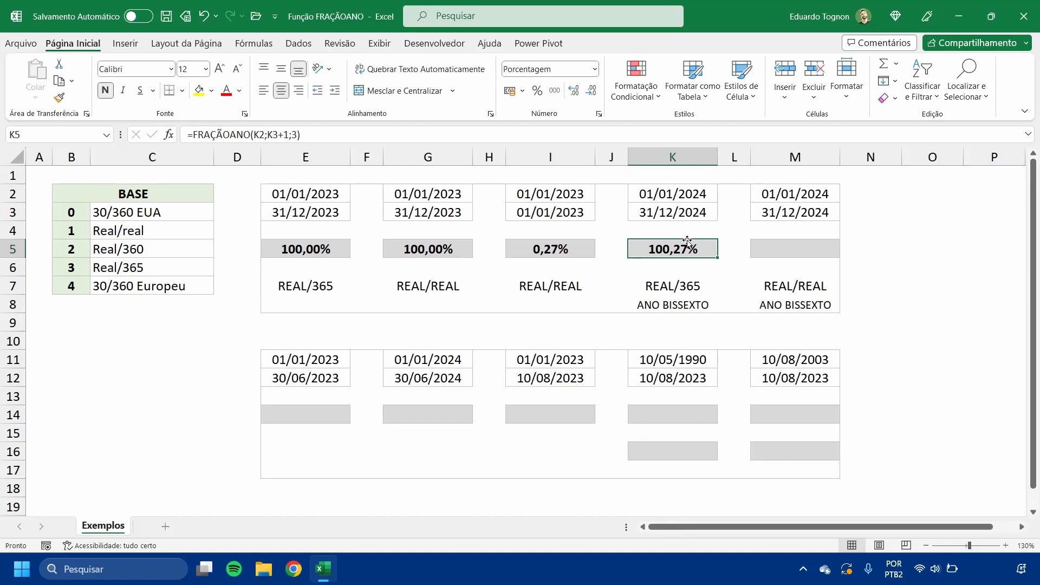
left_click(672, 289)
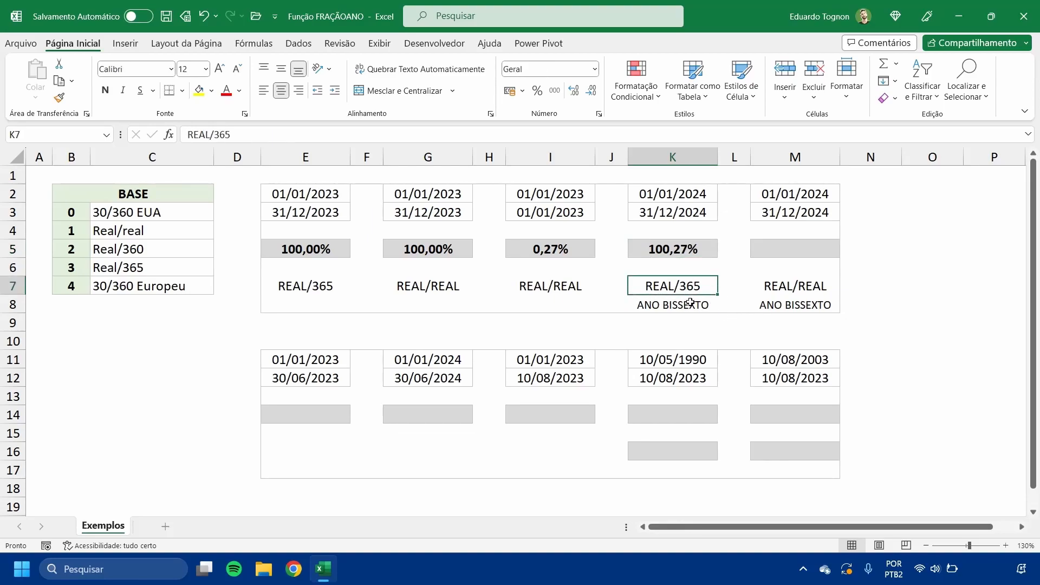
left_click(693, 304)
left_click(940, 335)
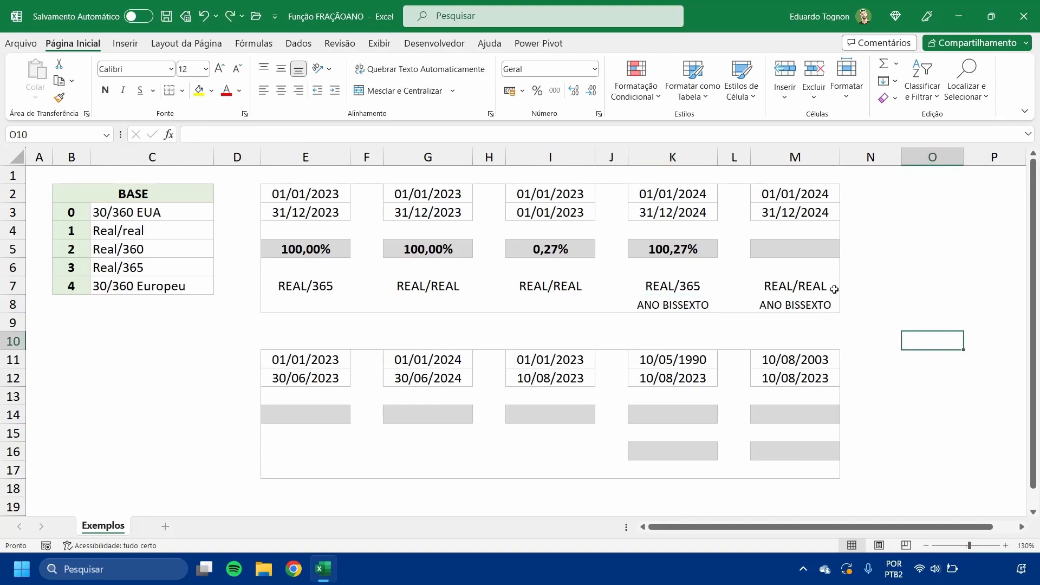
Calculate the leap-year Real/real fraction in cell M5 with =FRAÇÃOANO(M2;M3+1;1)
left_click(795, 244)
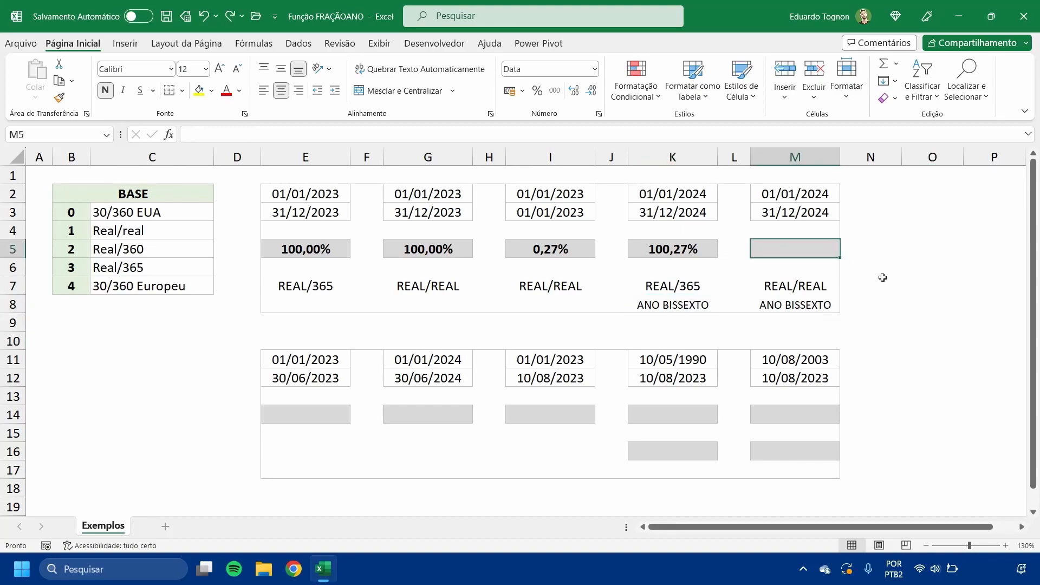
type("=FRA")
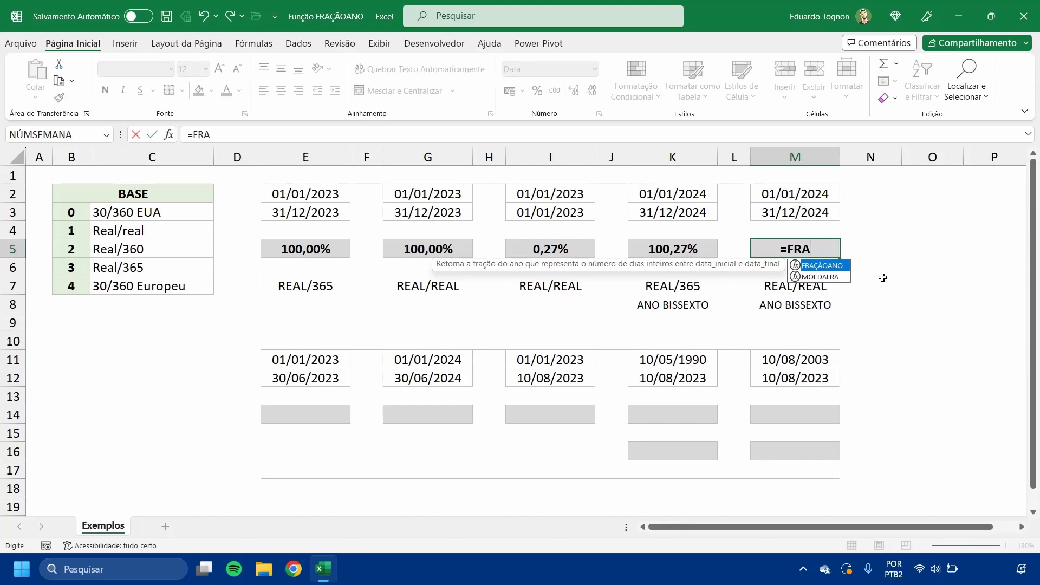
key("Tab")
left_click(796, 193)
type(";")
left_click(794, 213)
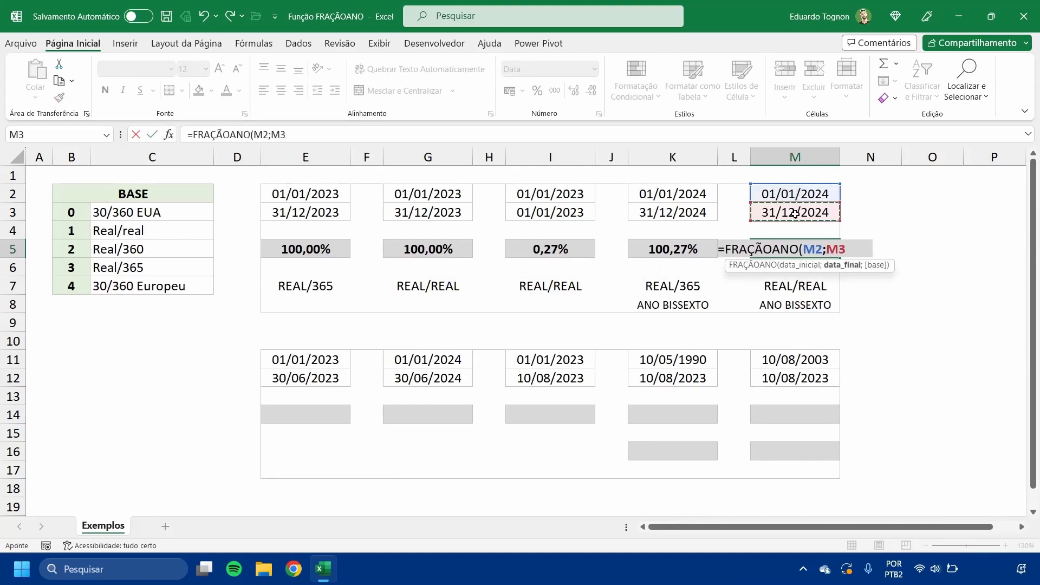
type("+1;")
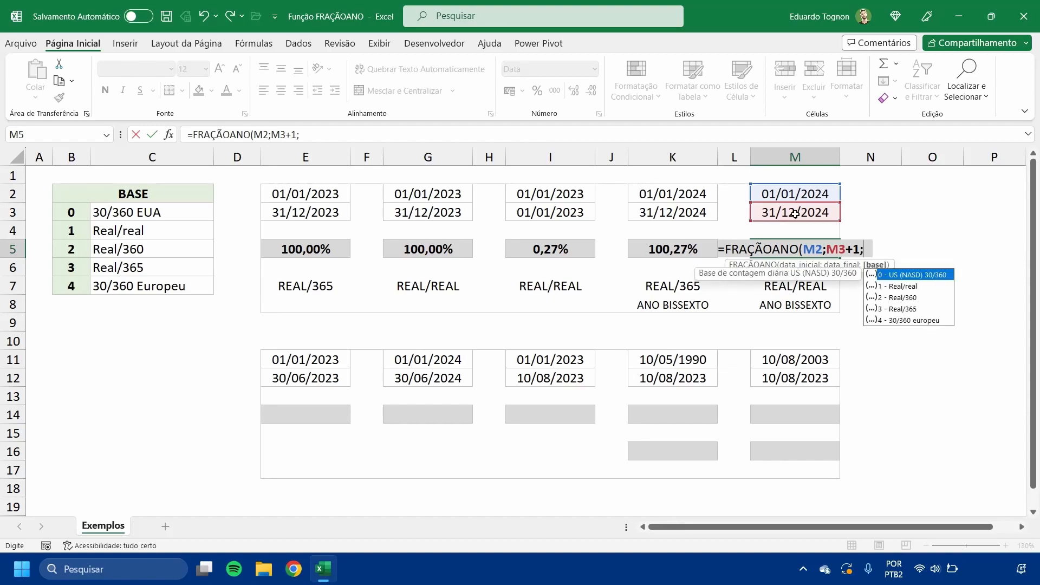
type("1)[")
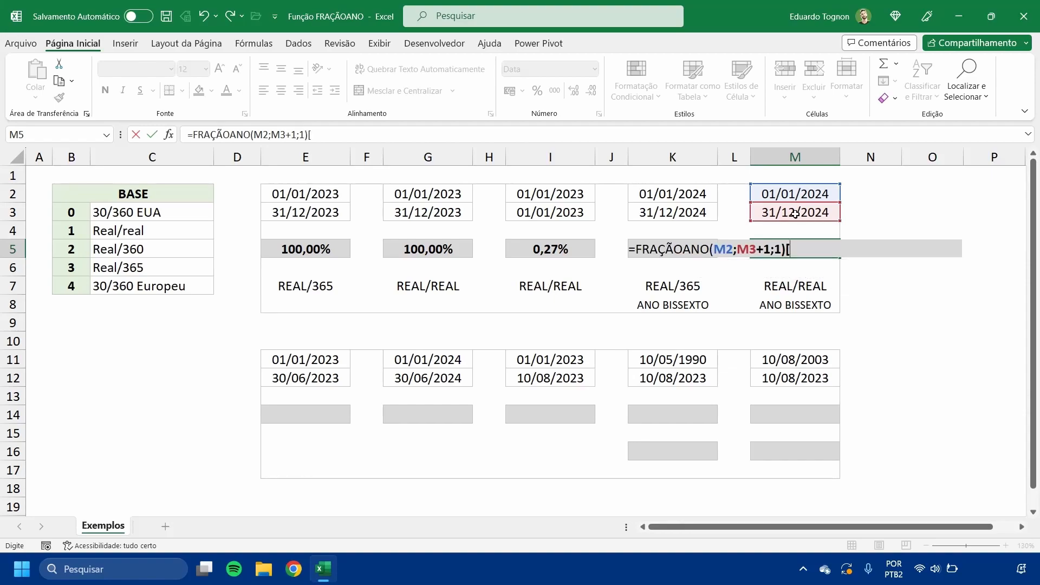
key("BackSpace")
key("Return")
left_click(777, 244)
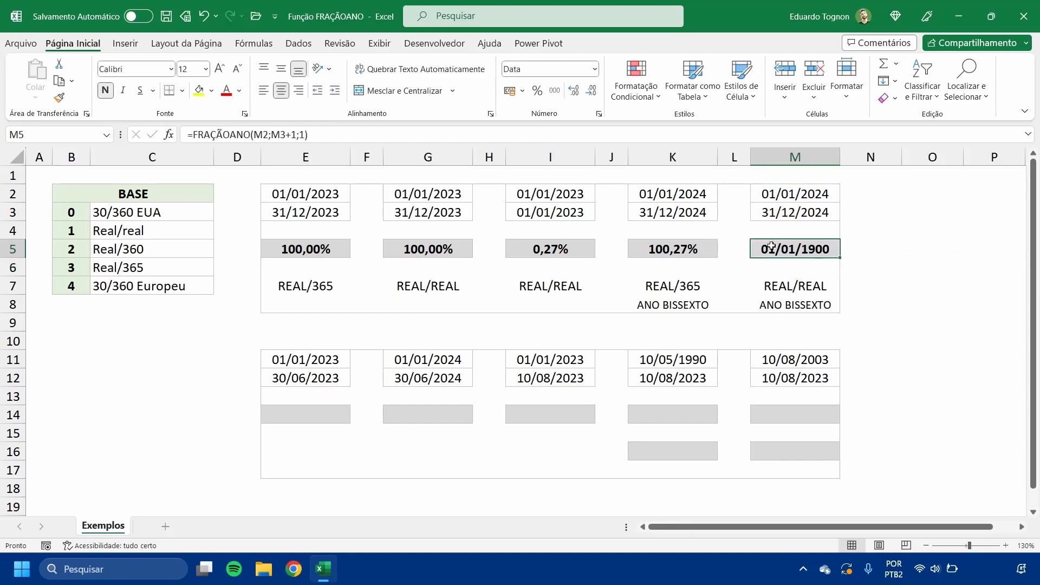
Format the leap-year result in cell M5 as a percentage with two decimal places
left_click(536, 95)
left_click(573, 92)
left_click(573, 92)
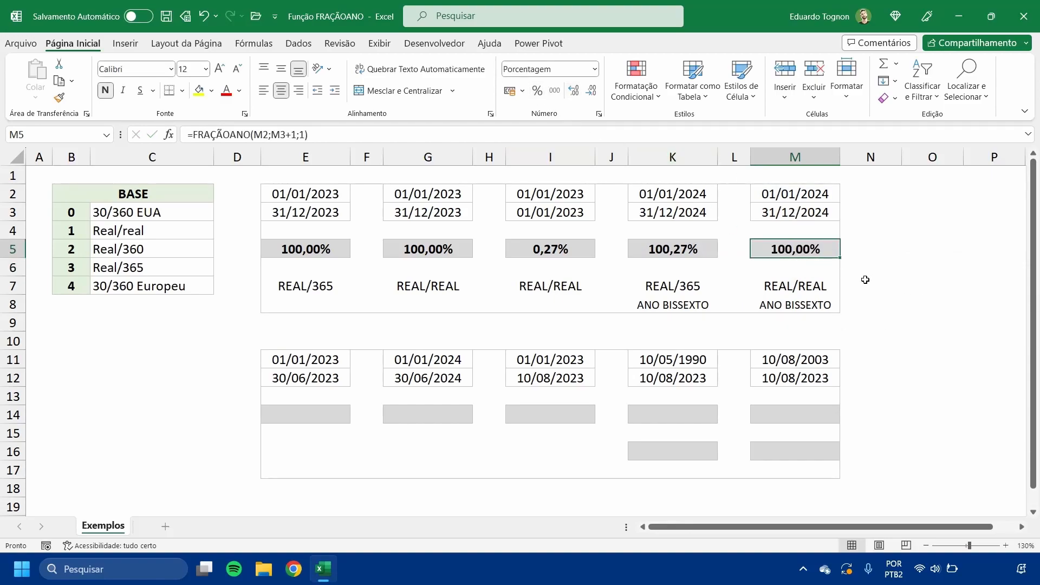
Calculate the Real/real year fraction for the first half of 2023 in cell E14 with =FRAÇÃOANO(E11;E12+1;1)
left_click(324, 419)
type("=FR")
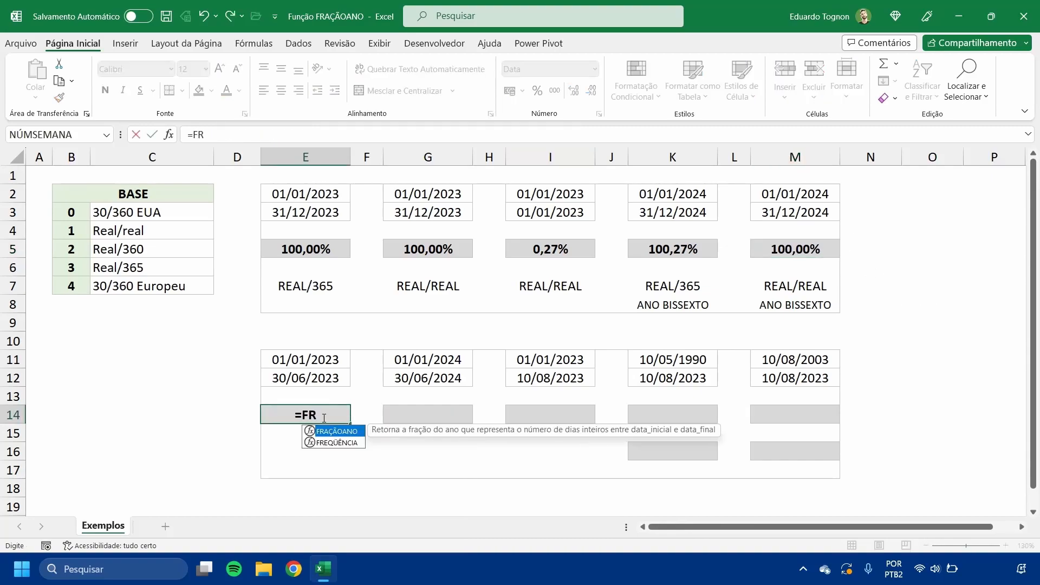
key("Tab")
left_click(301, 360)
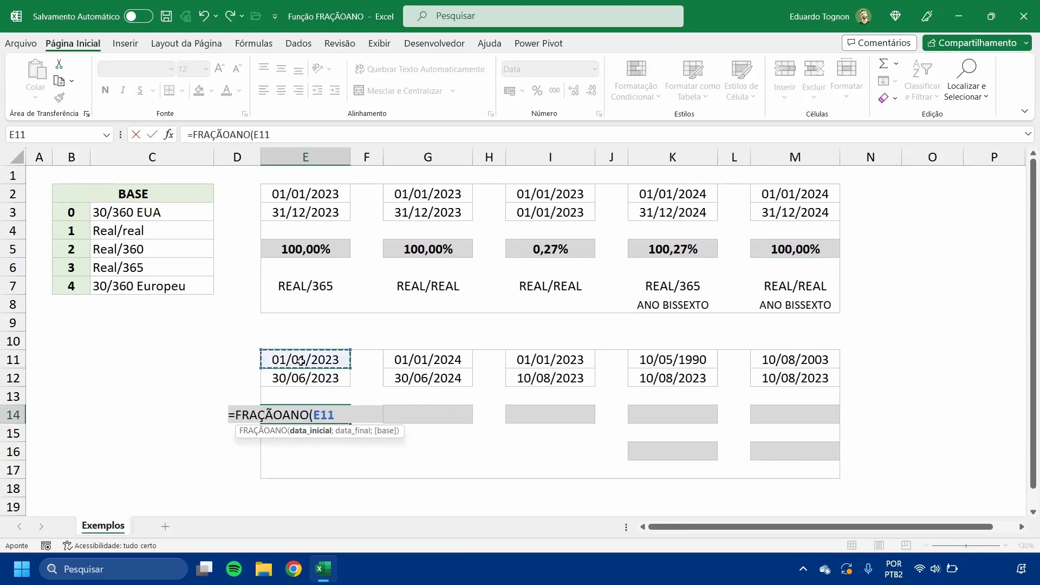
type(";")
left_click(316, 378)
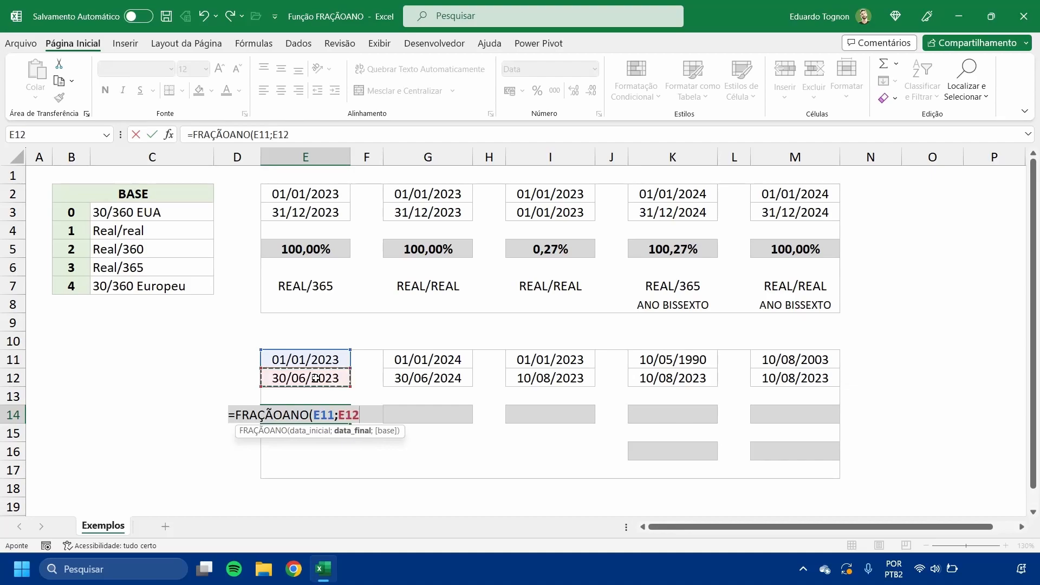
type("+1;")
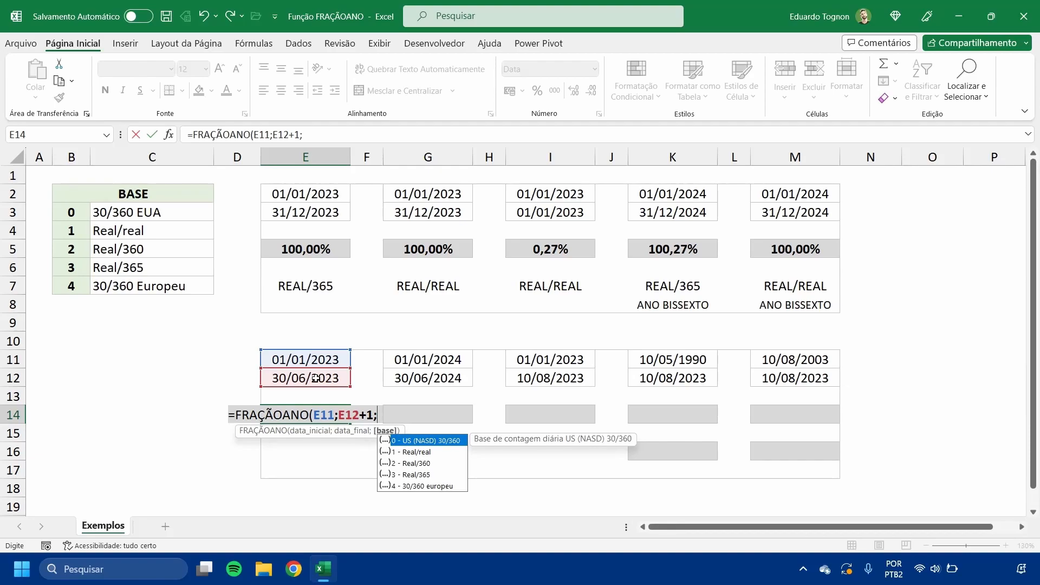
type("1")
type(")")
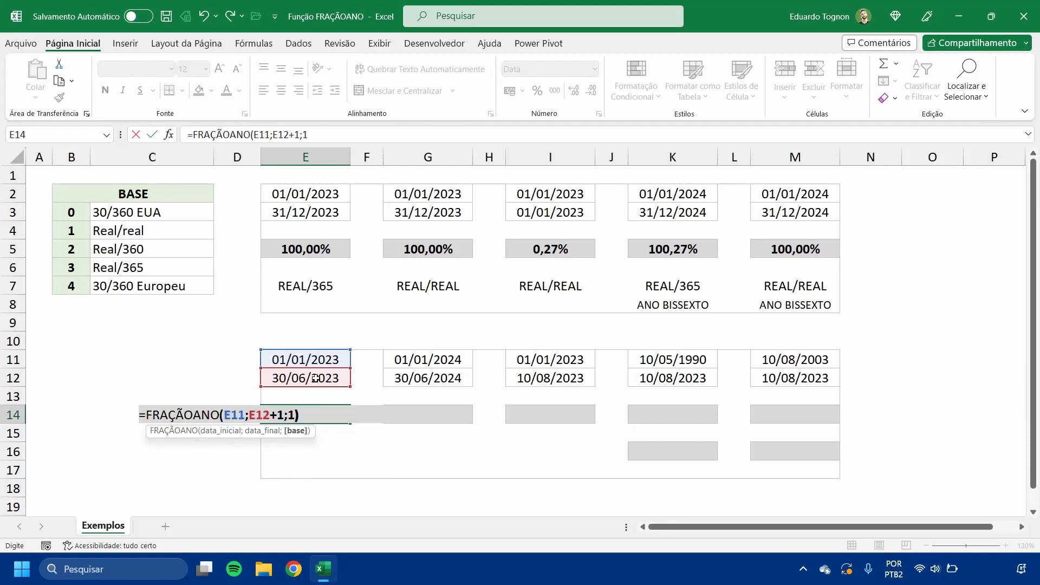
key("Return")
Format the year fraction in cell E14 as a percentage with two decimal places
left_click(323, 414)
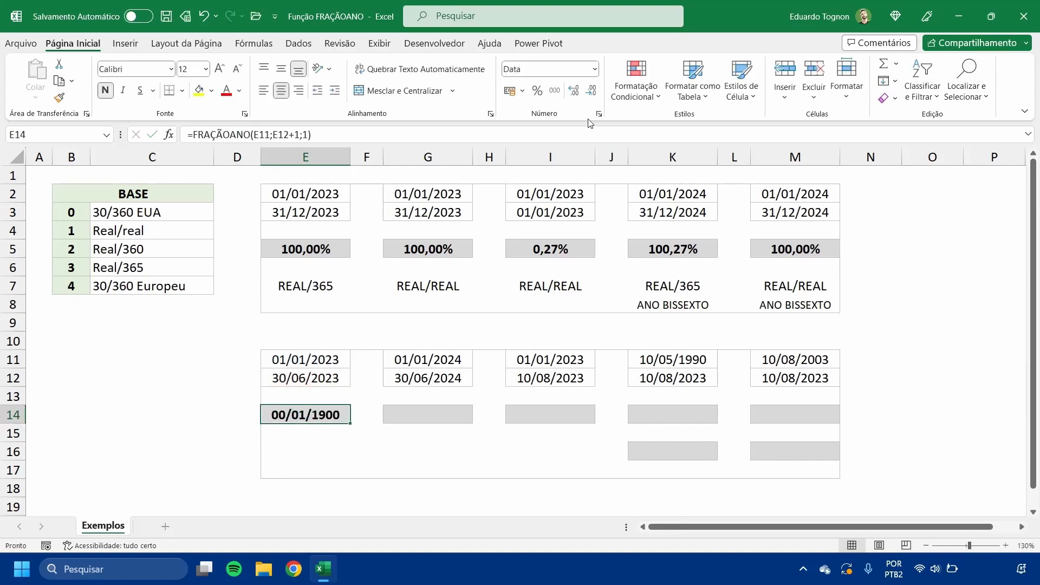
left_click(537, 91)
left_click(573, 90)
left_click(573, 91)
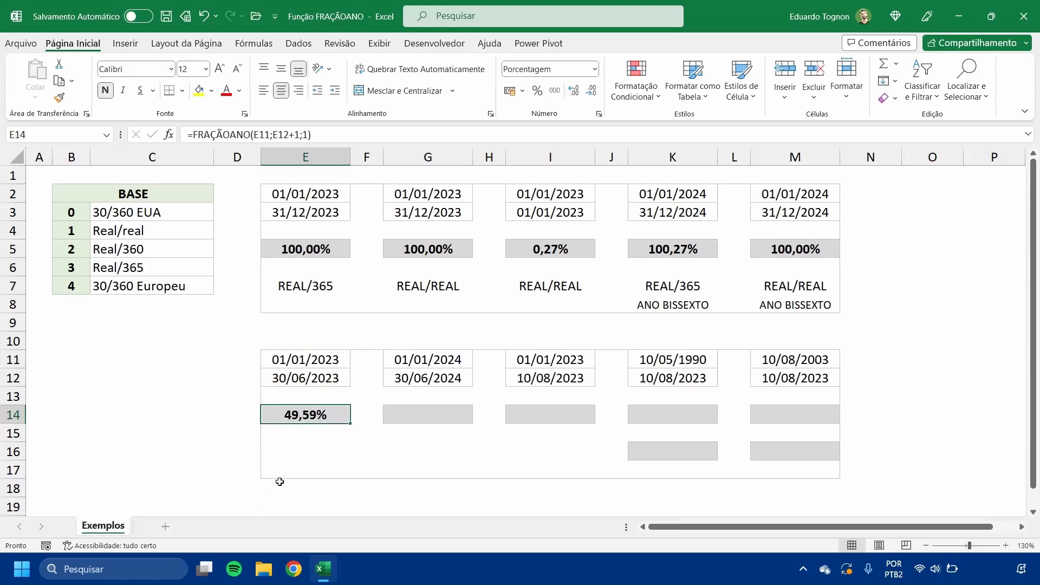
left_click(590, 90)
left_click(590, 90)
left_click(575, 91)
left_click(575, 91)
Calculate the Real/real year fraction for the first half of 2024 in cell G14 with =FRAÇÃOANO(G11;G12+1;1)
left_click(415, 415)
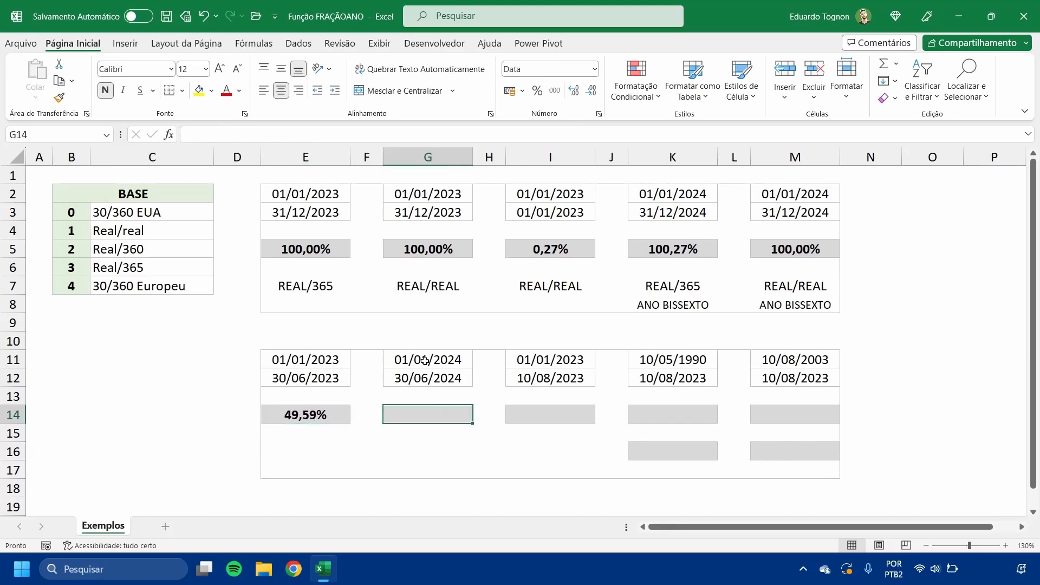
type("=FRAÇÃOANO(")
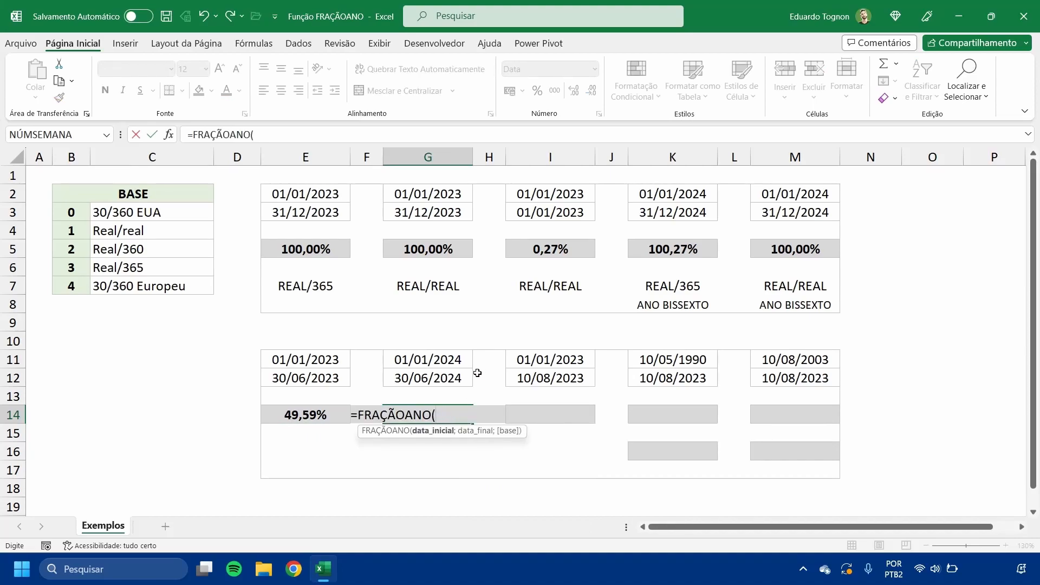
left_click(439, 365)
type(";")
left_click(455, 382)
type("+1;")
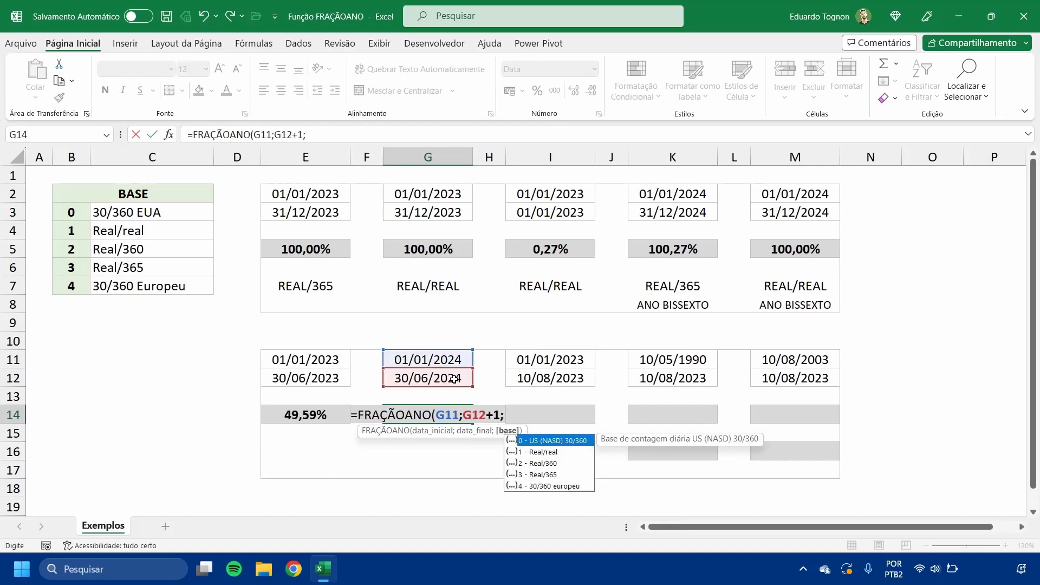
type("1")
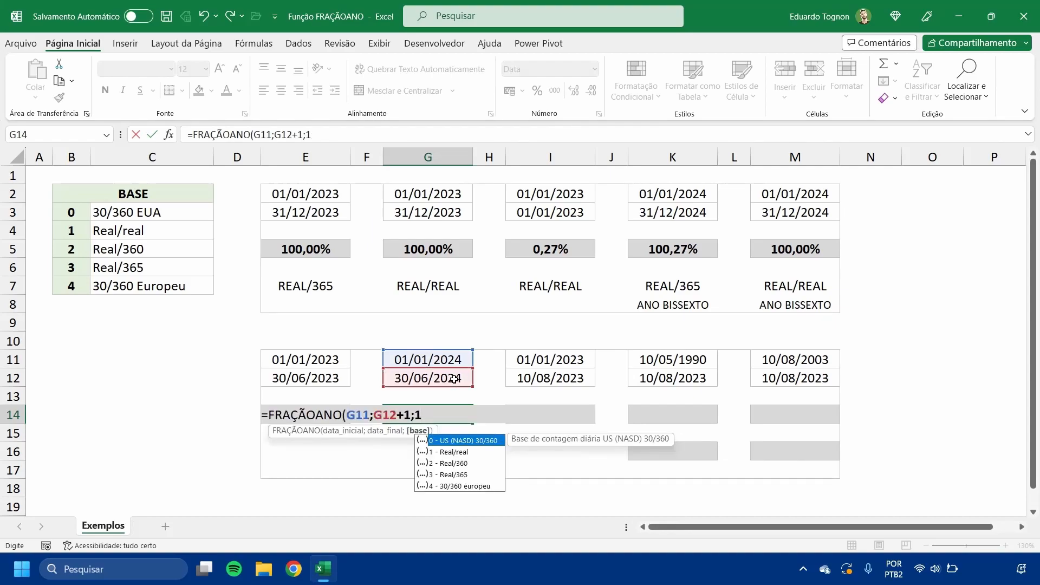
type(")")
key("Return")
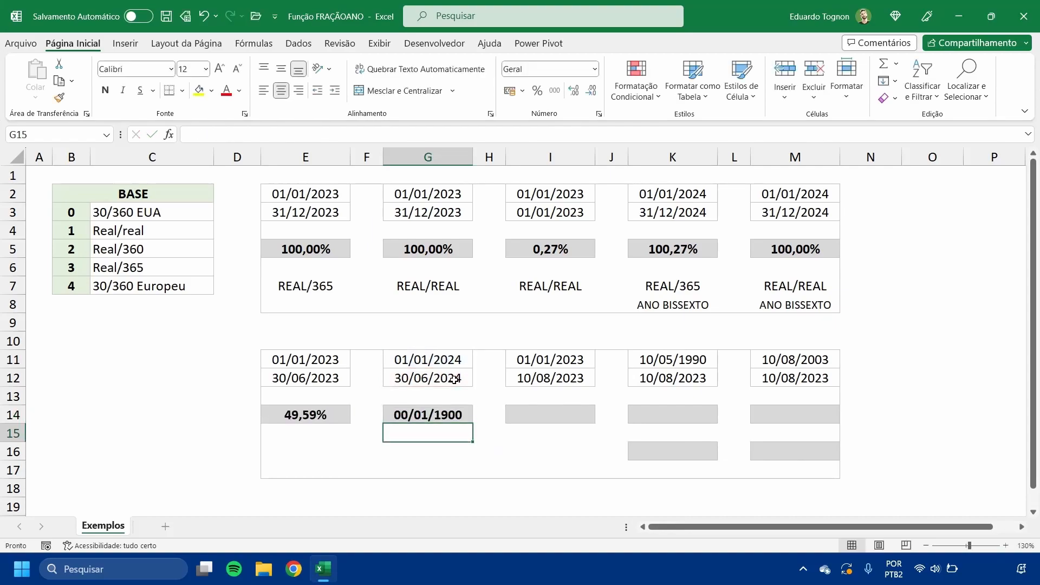
Format the year fraction in cell G14 as a percentage with two decimal places
left_click(409, 412)
left_click(537, 90)
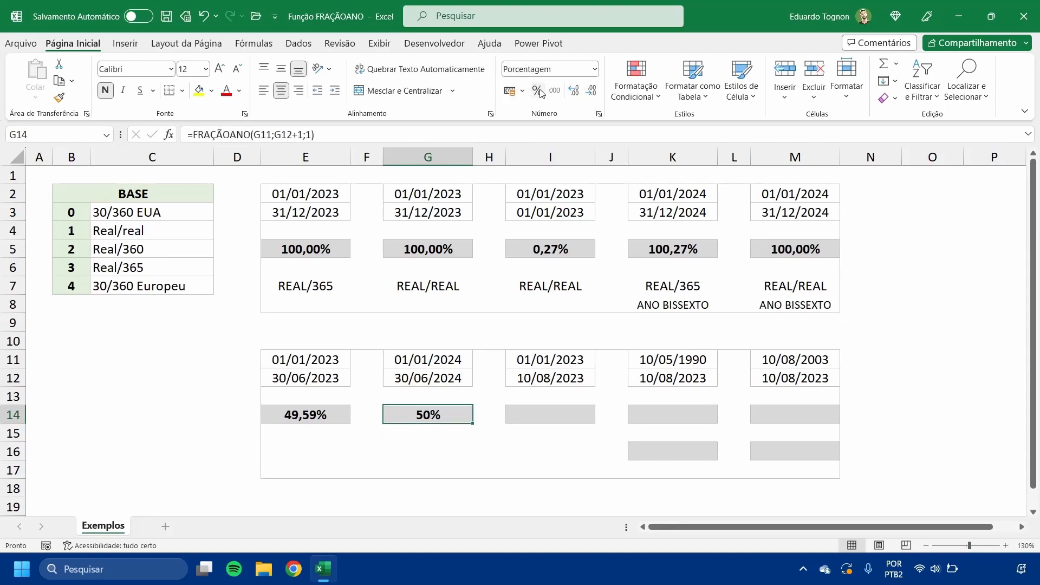
left_click(574, 91)
left_click(574, 91)
Compare the half-year dates and fractions for 2023 and 2024 in columns E and G, and review the full-year formula in E5
left_click(302, 379)
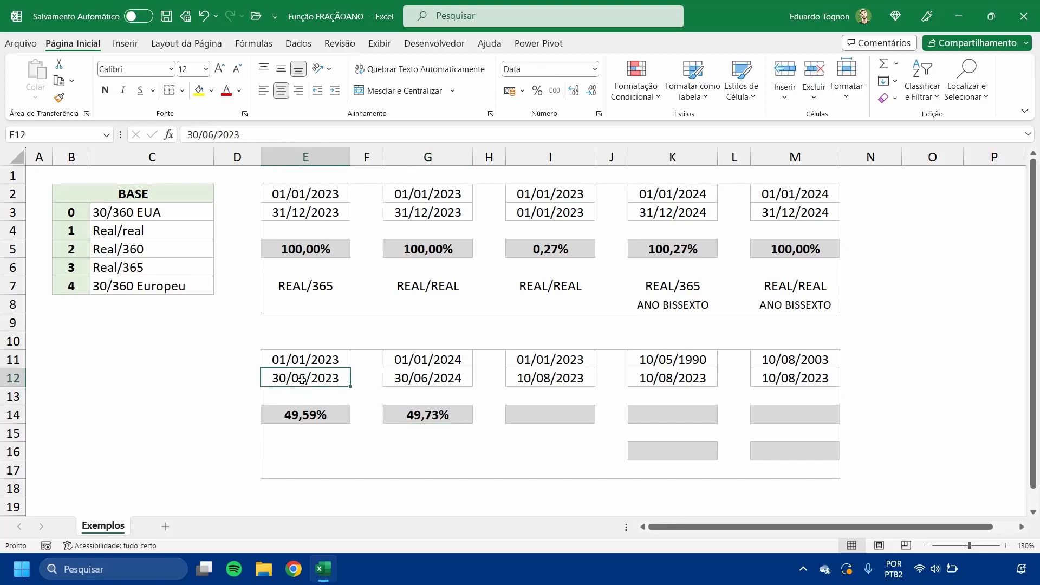
left_click(301, 409)
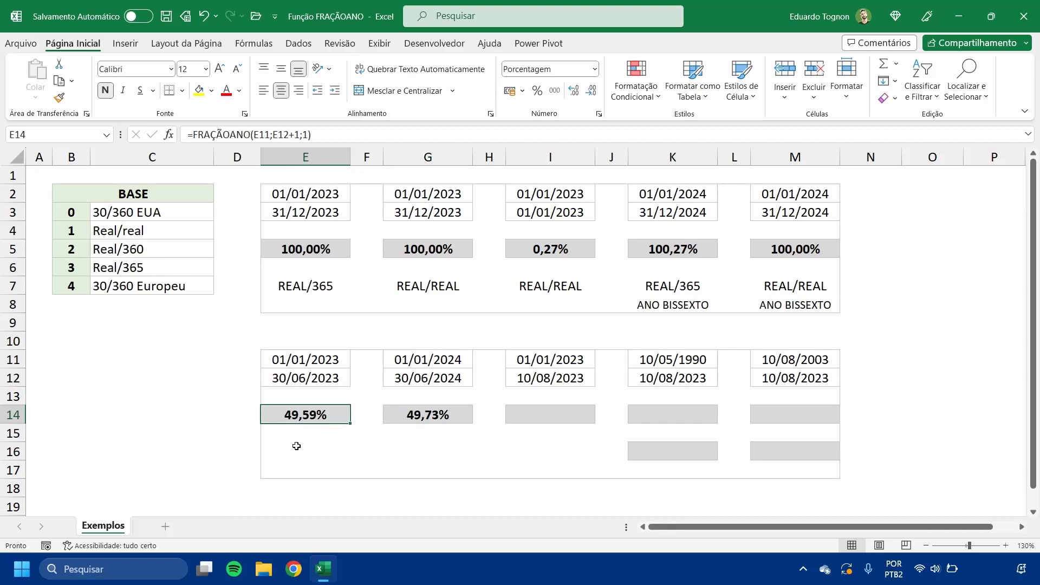
left_click(409, 359)
left_click(409, 377)
left_click(429, 413)
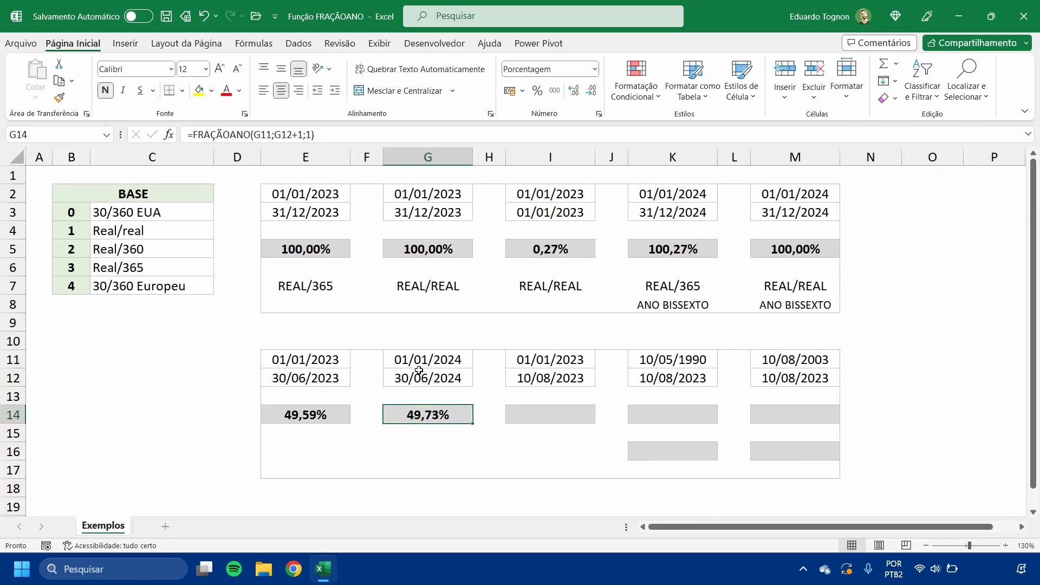
left_click_drag(420, 367, 426, 375)
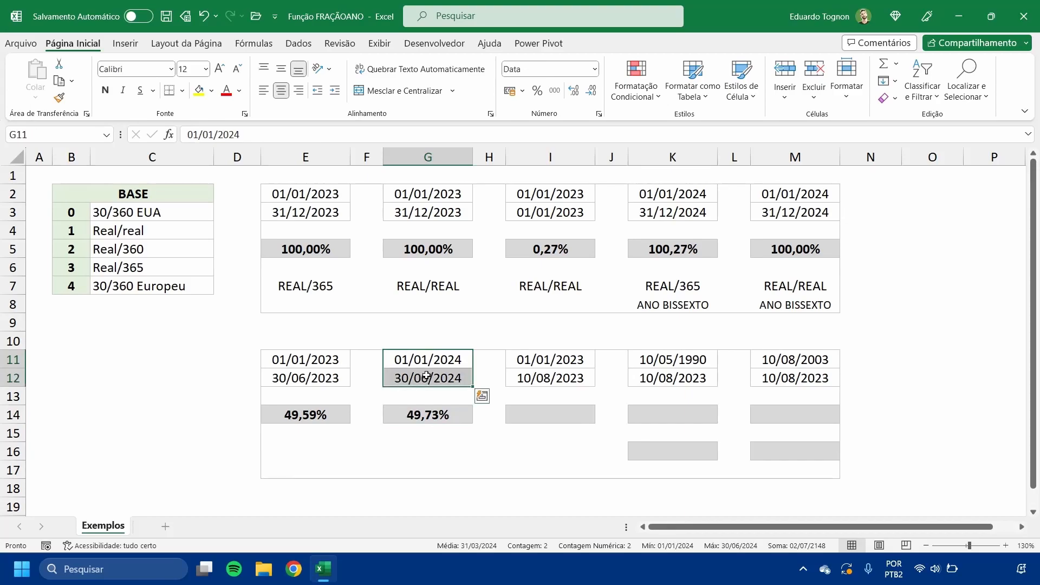
left_click(406, 416)
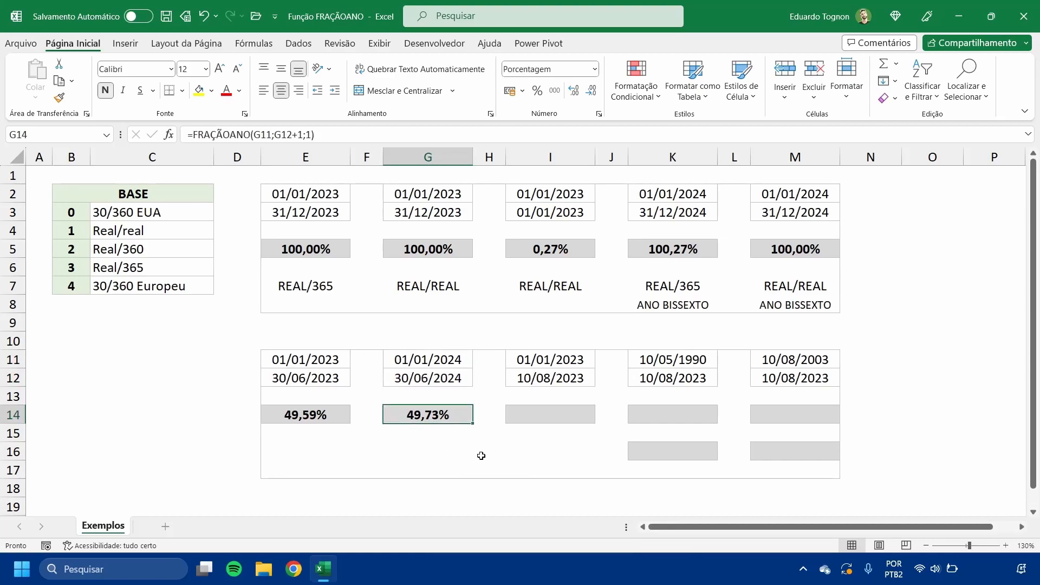
left_click_drag(302, 377, 426, 378)
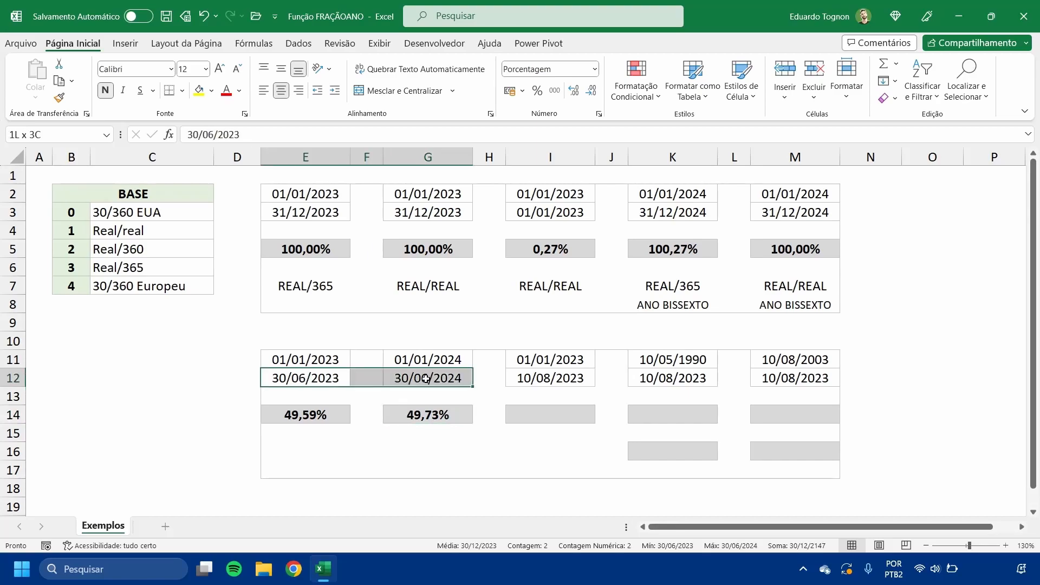
left_click(470, 464)
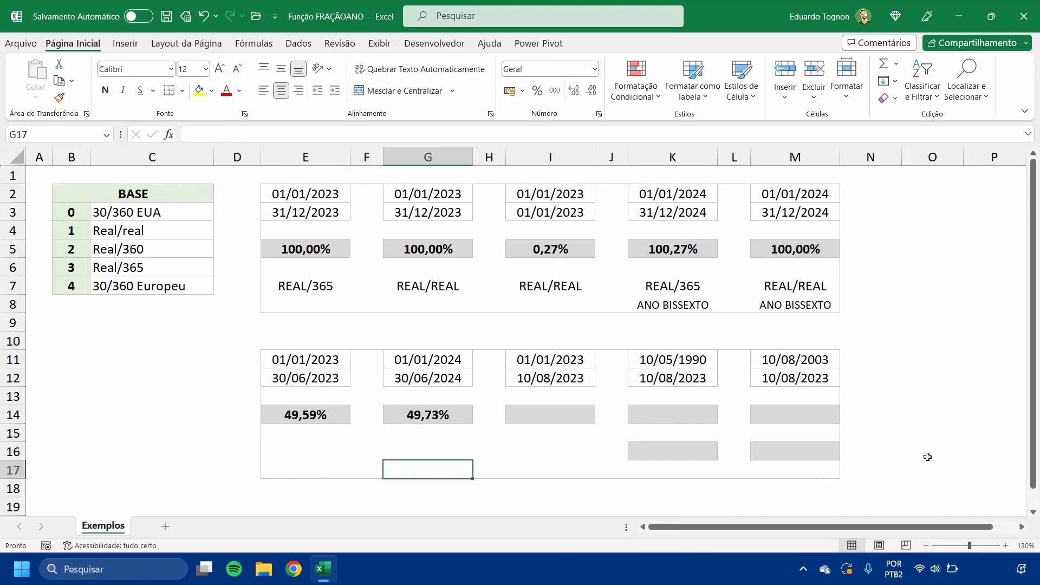
left_click(664, 413)
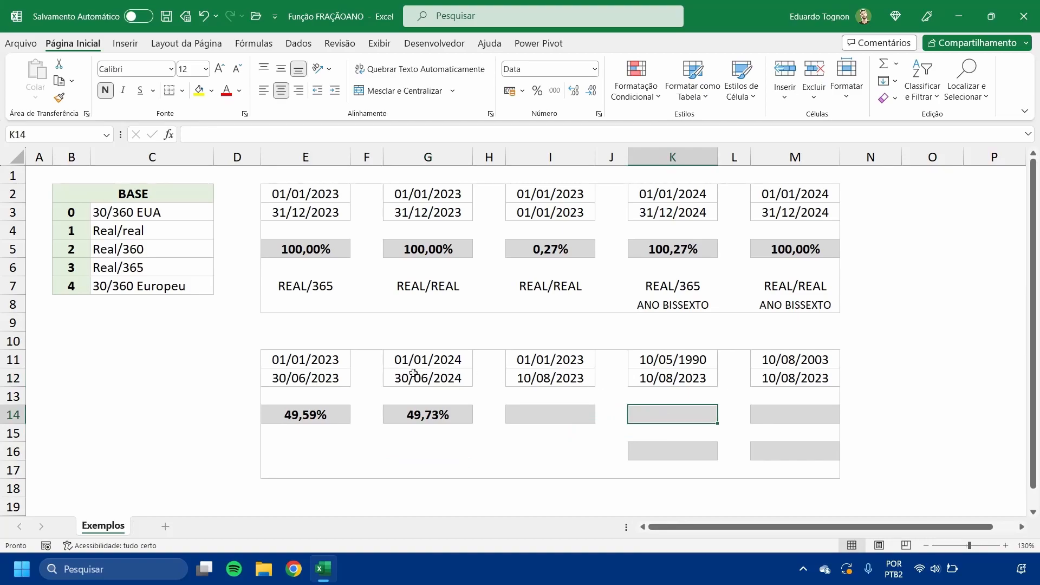
left_click(418, 415)
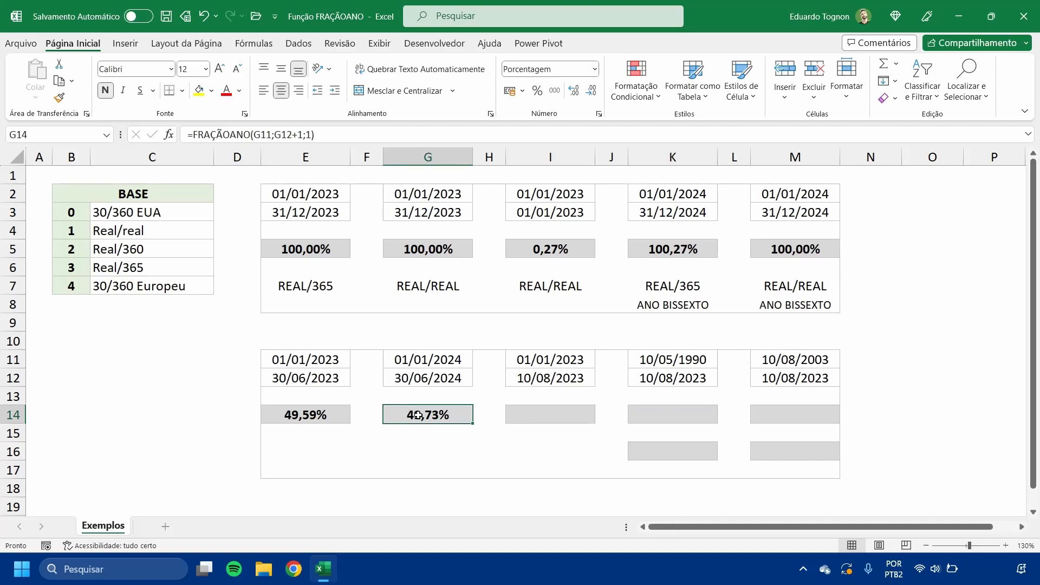
left_click(318, 252)
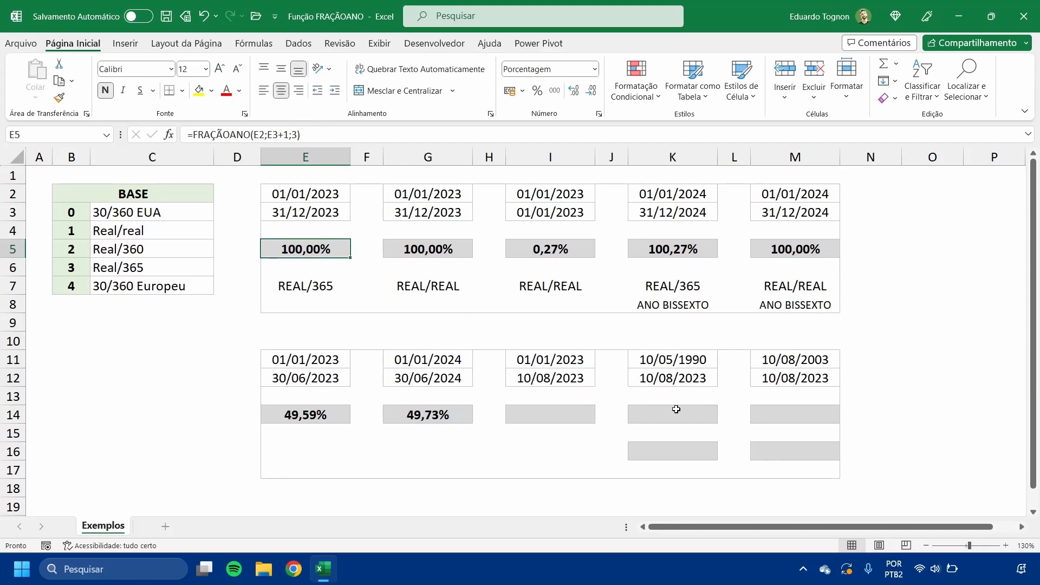
Calculate the Real/real number of years between the two dates above cell K14 with =FRAÇÃOANO(K11;K12+1;1)
left_click(693, 418)
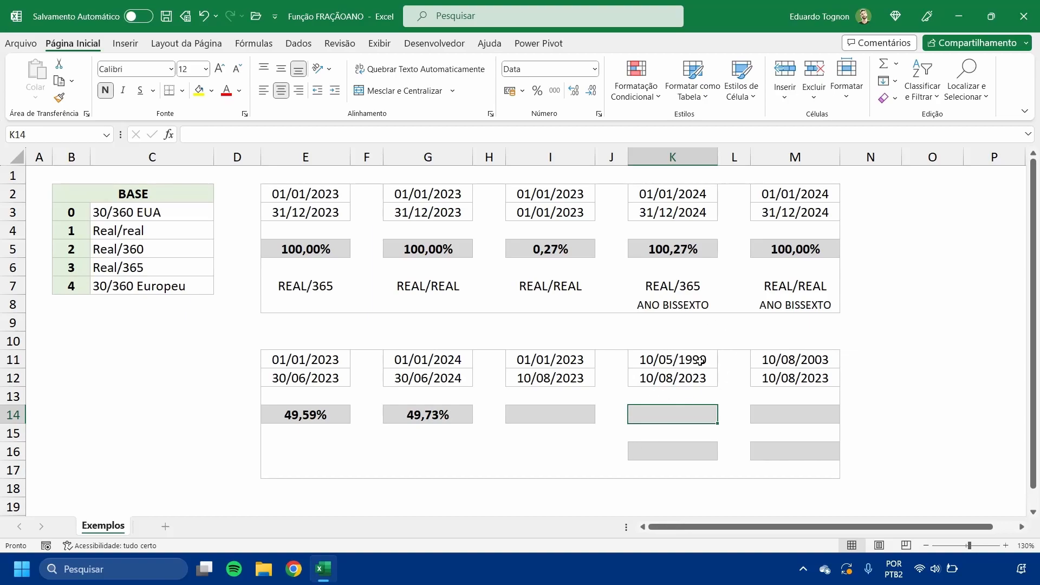
left_click(701, 383)
left_click(697, 410)
type("=")
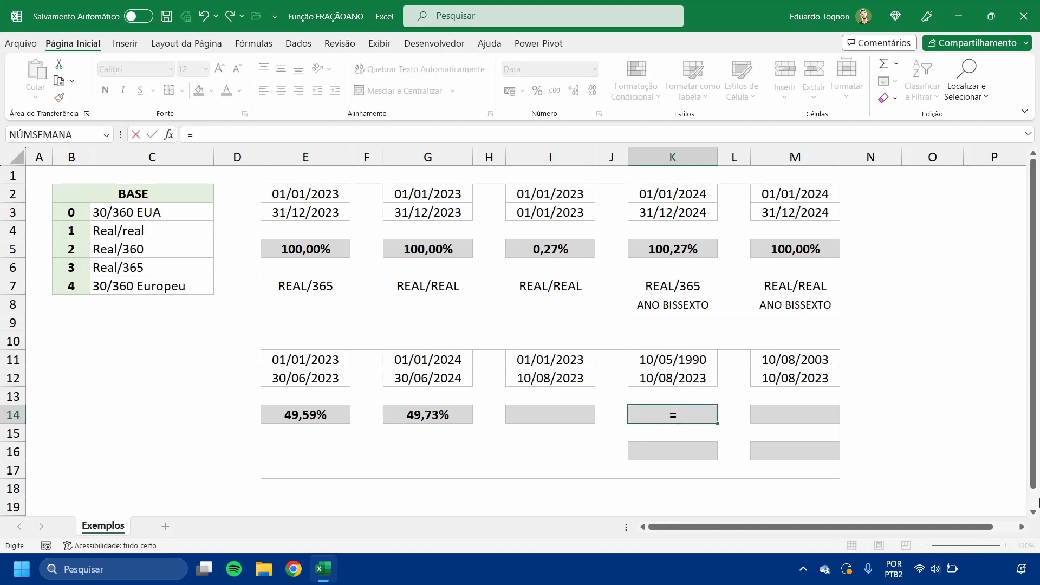
type("FRA")
key("Tab")
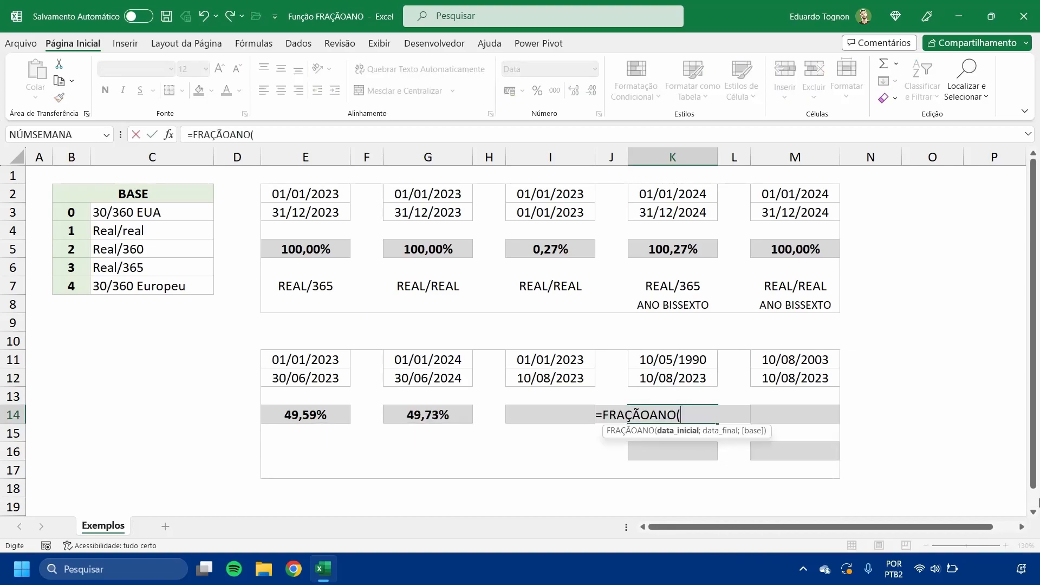
left_click(680, 356)
type(";")
left_click(671, 380)
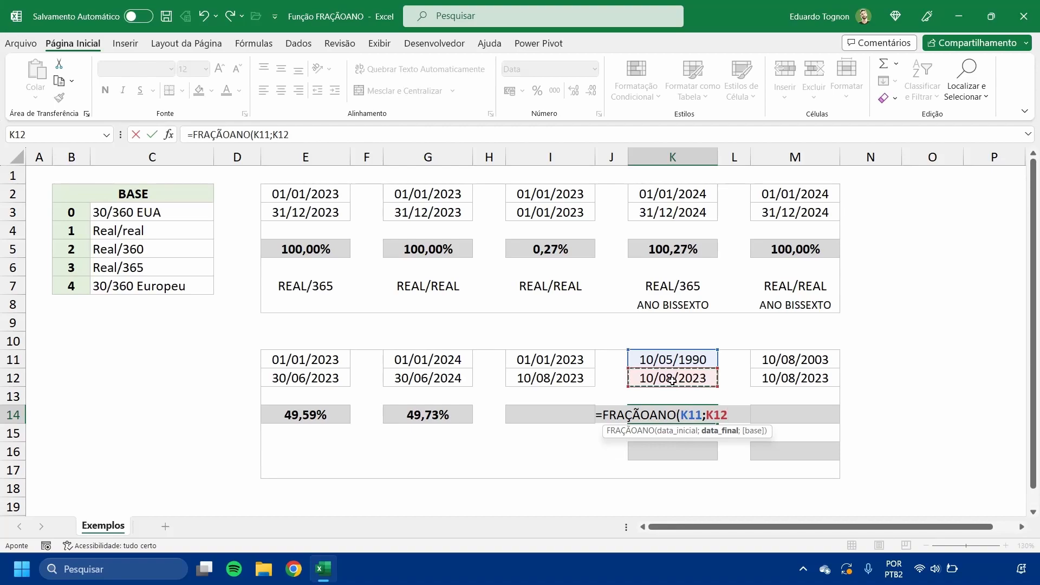
type("+1;1")
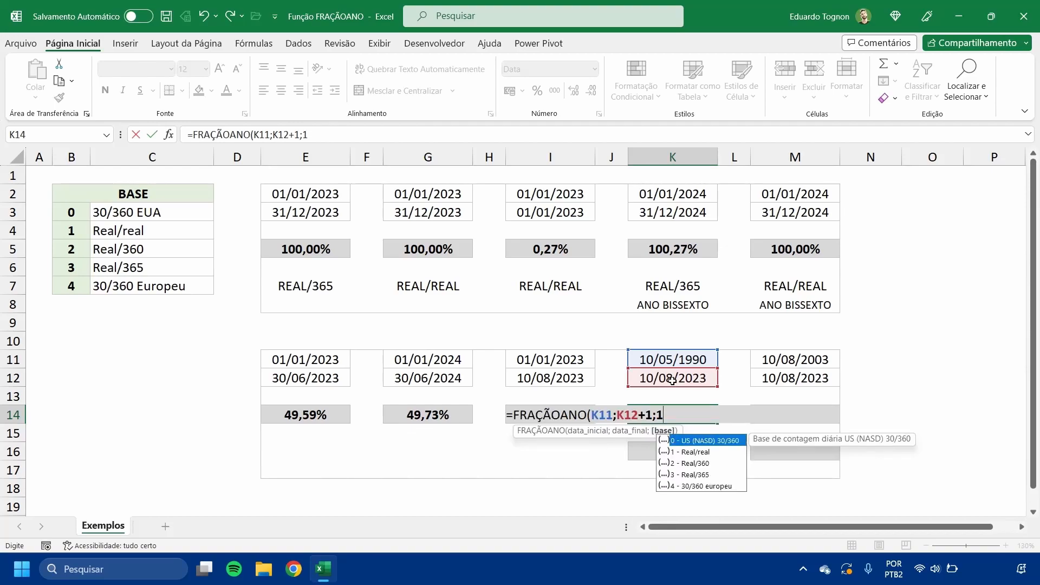
type(")")
key("Return")
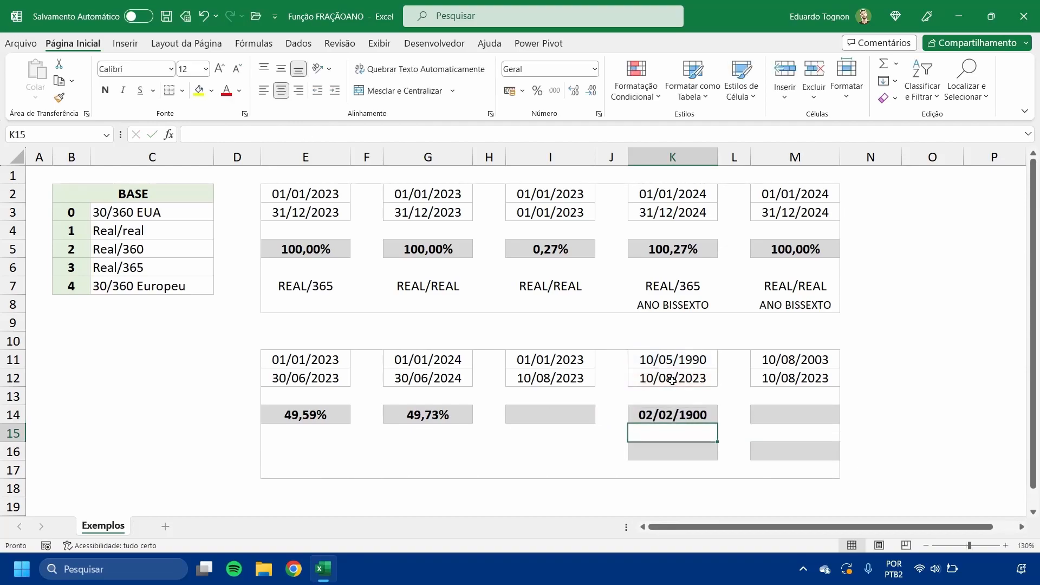
Change cell K14 from the date format to a plain number with two decimal places
left_click(667, 405)
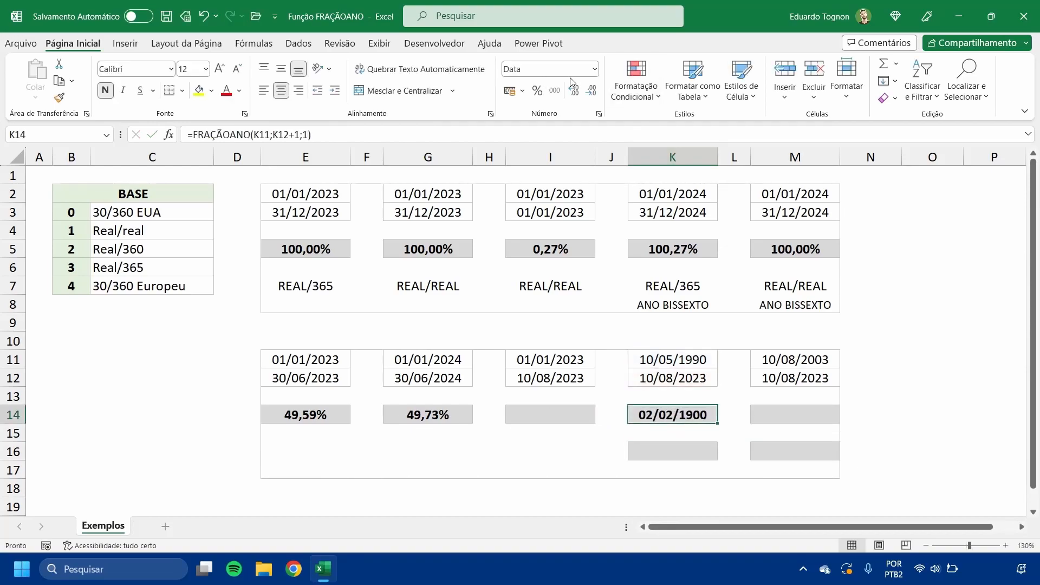
left_click(595, 69)
left_click(558, 89)
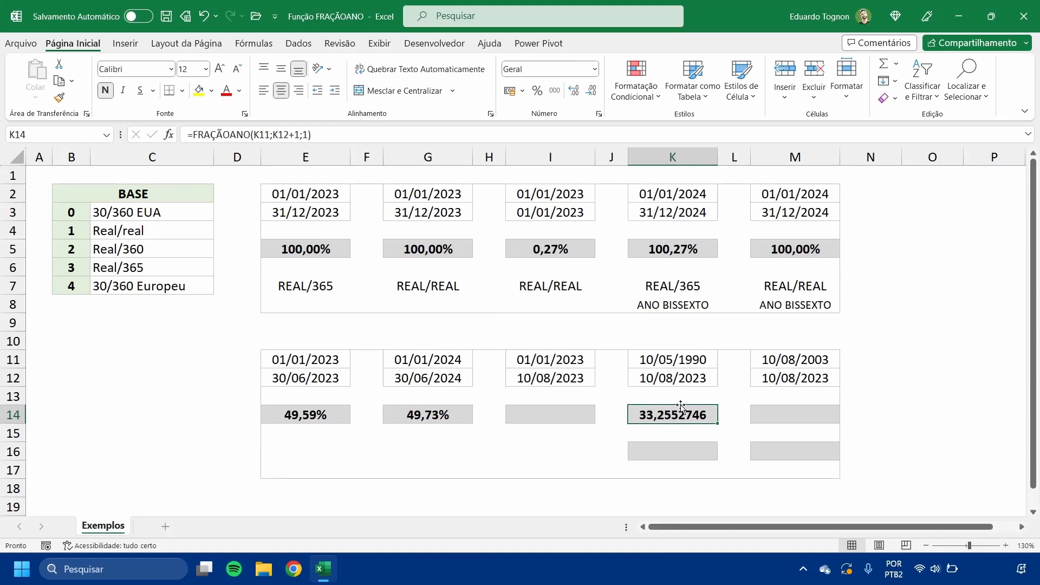
left_click(591, 90)
left_click(590, 90)
left_click(591, 91)
left_click(591, 91)
left_click(590, 91)
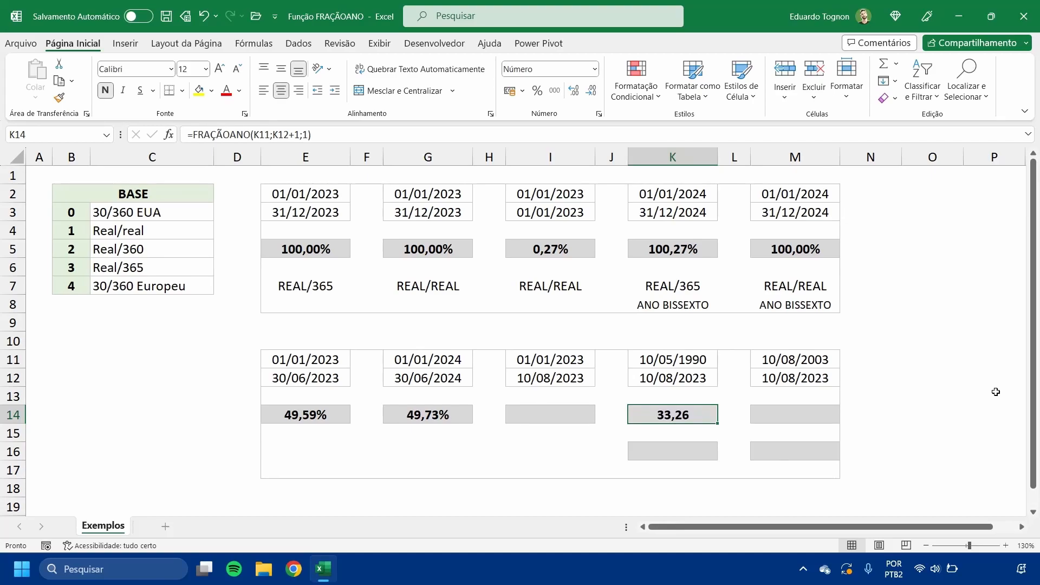
Calculate the Real/real number of years between the dates in M11 and M12 in cell M14 with =FRAÇÃOANO(M11;M12;1)
left_click(782, 418)
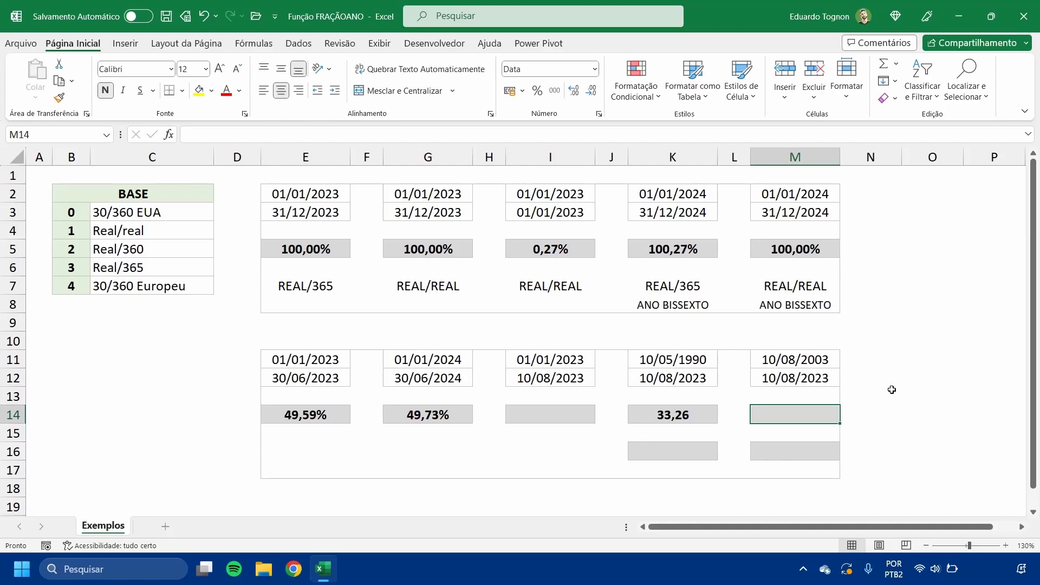
type("=FRA")
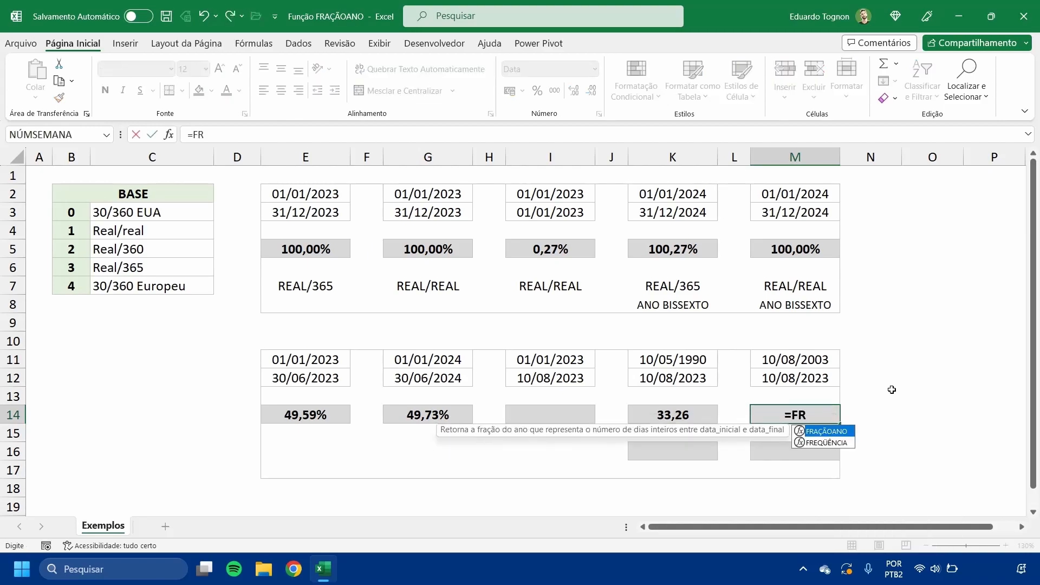
key("Tab")
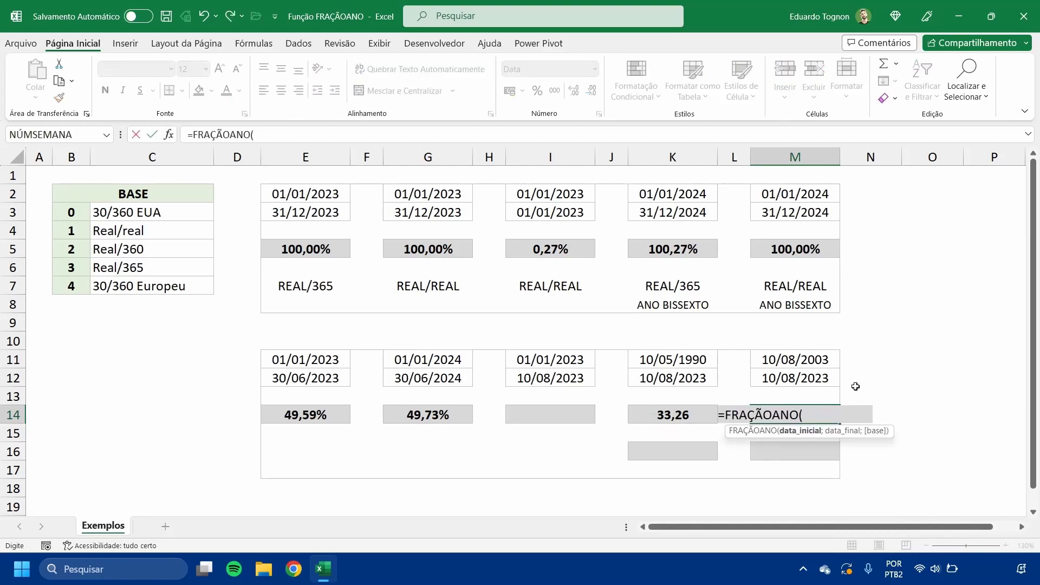
left_click(800, 360)
type(";")
left_click(778, 377)
type(";1")
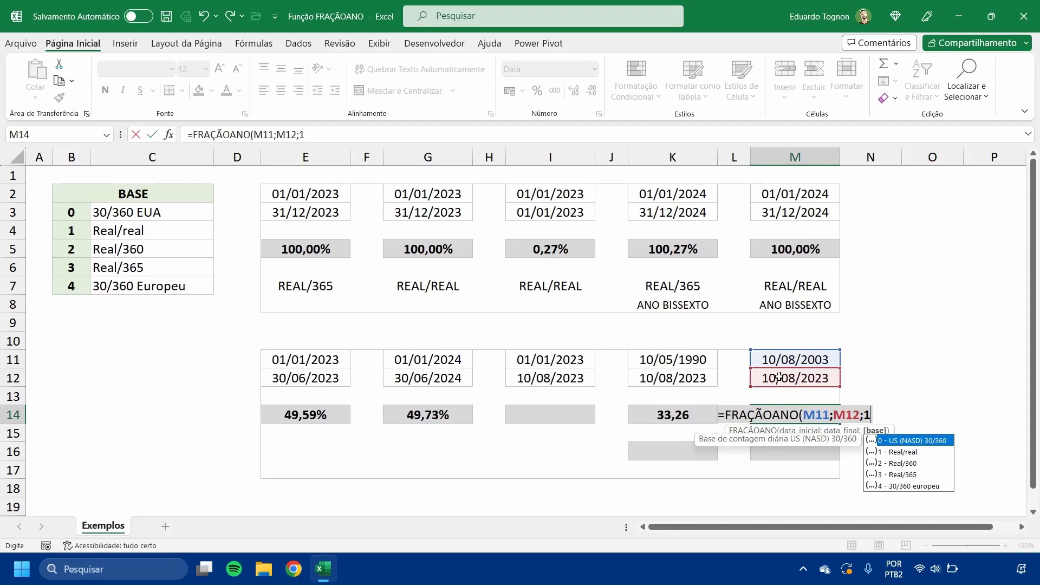
type(")")
key("Return")
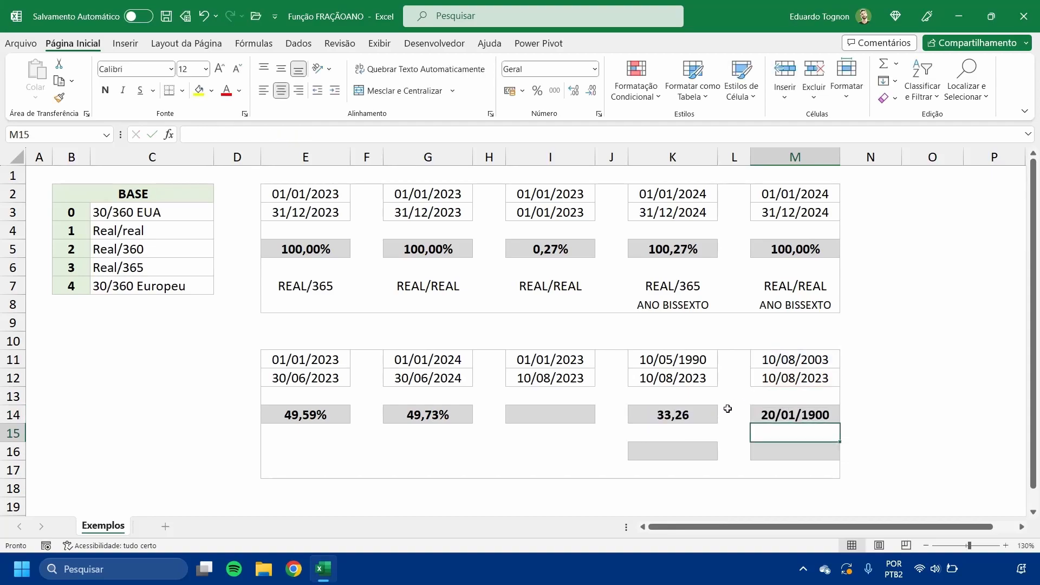
Change cell M14 from the date format to the Geral number format
left_click(801, 415)
left_click(595, 69)
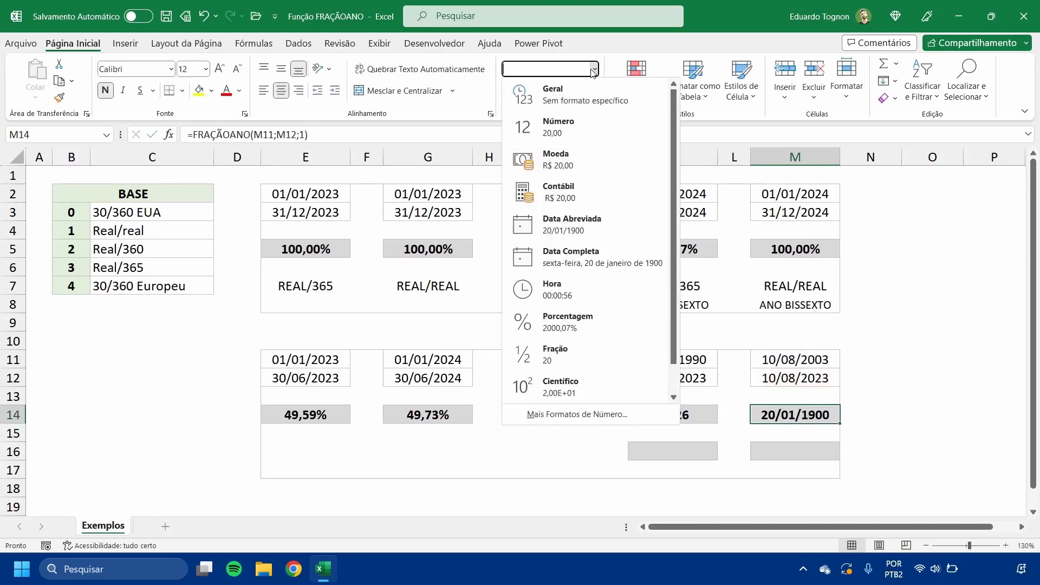
left_click(555, 88)
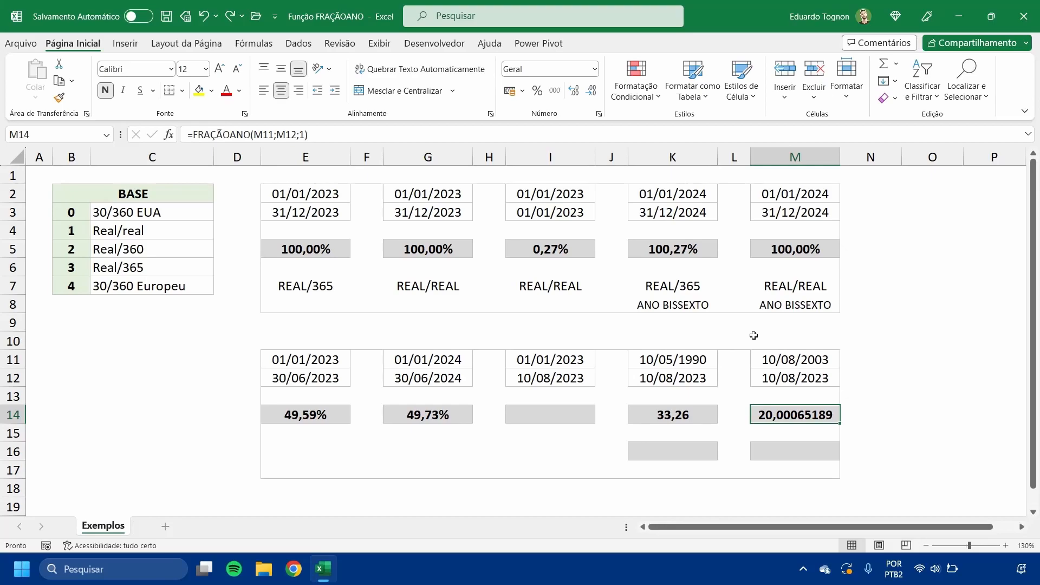
Add one day to the end date in cell M14's formula, making it =FRAÇÃOANO(M11;M12+1;1)
double_click(796, 414)
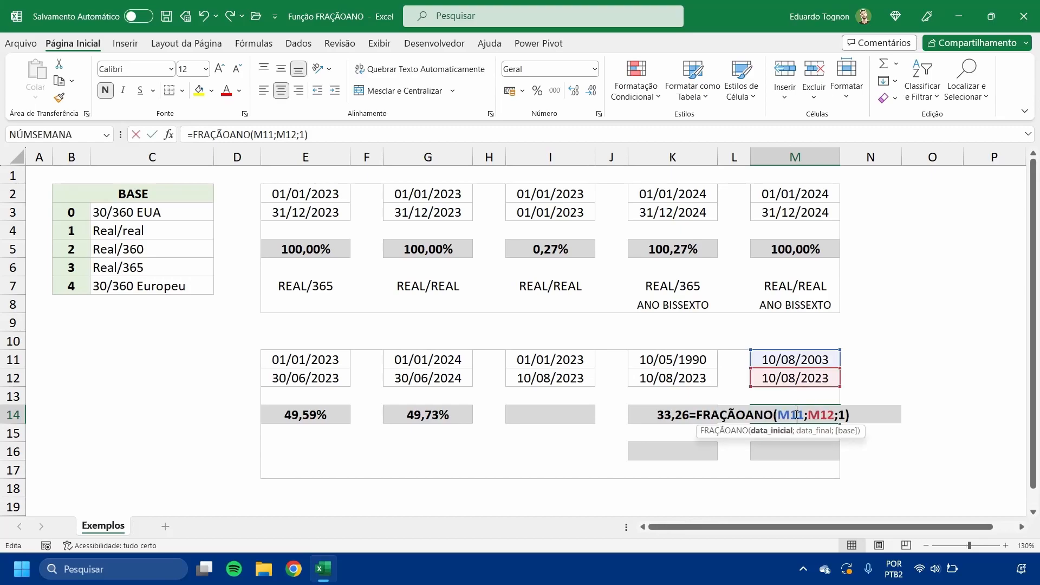
left_click(833, 415)
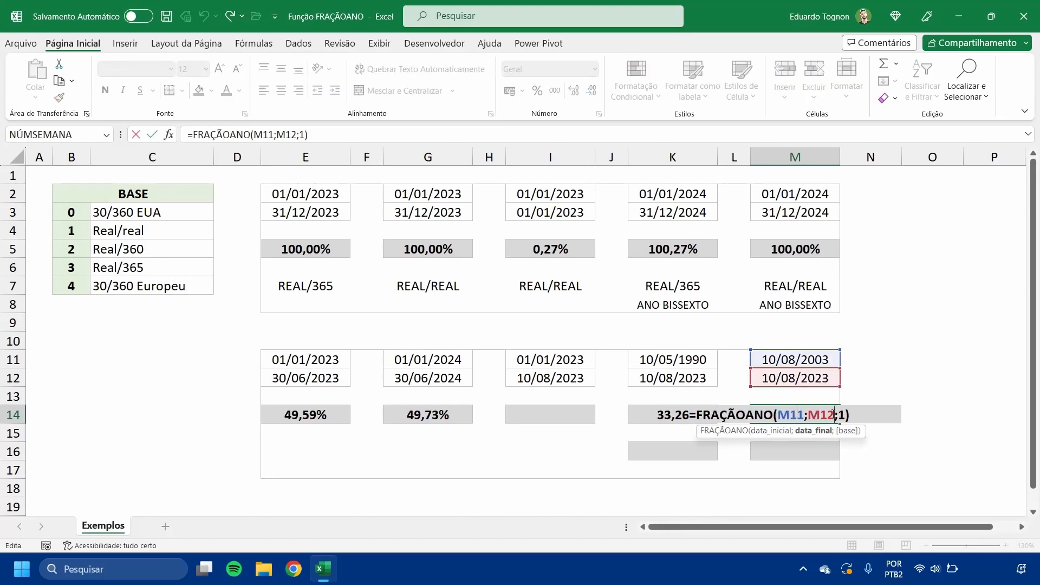
type("+1")
key("Return")
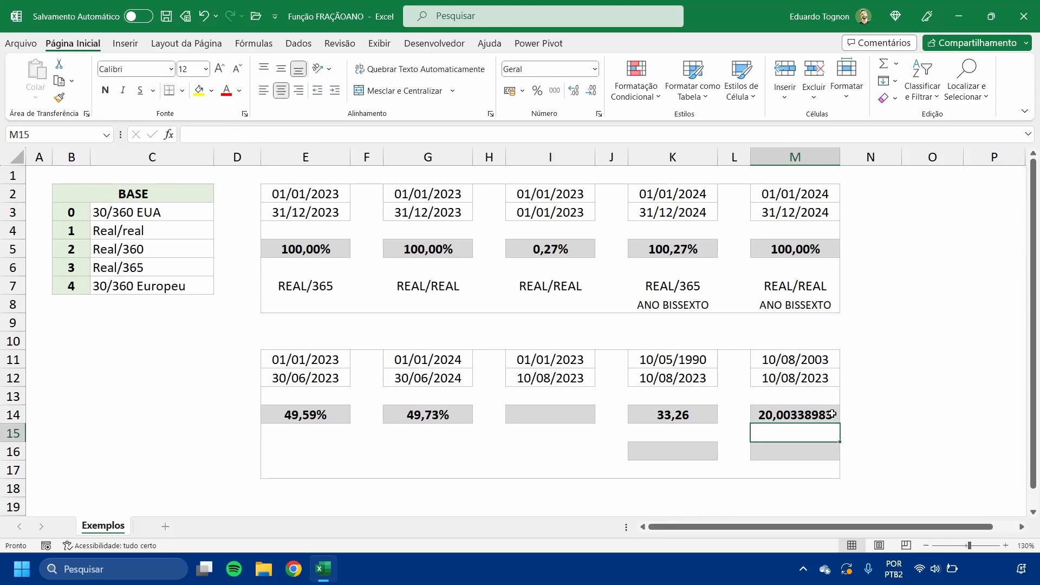
left_click(833, 415)
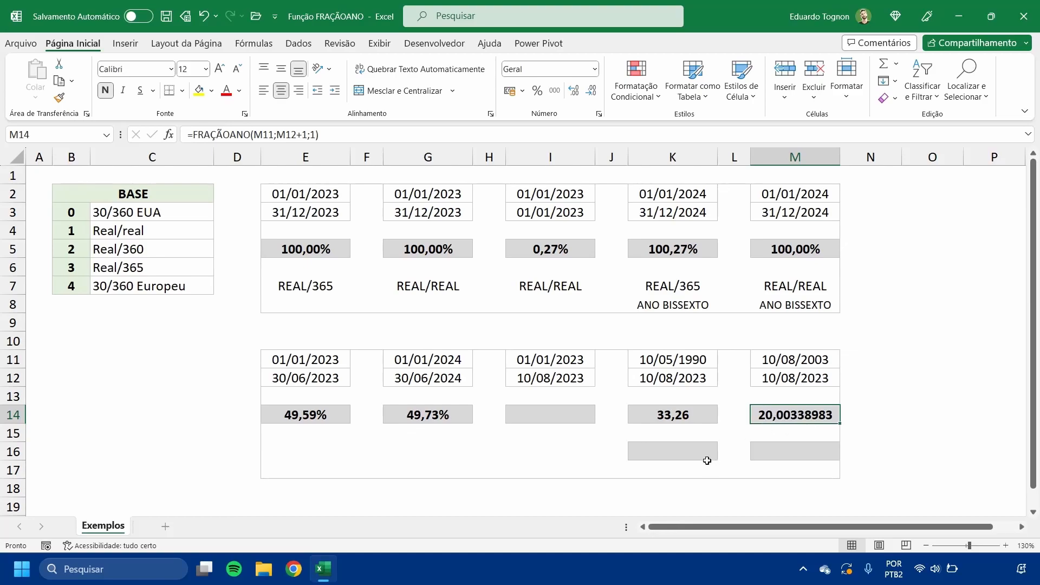
Copy the text of the formula =FRAÇÃOANO(K11;K12+1;1) from cell K14, leaving that cell's formula as it is
left_click(693, 451)
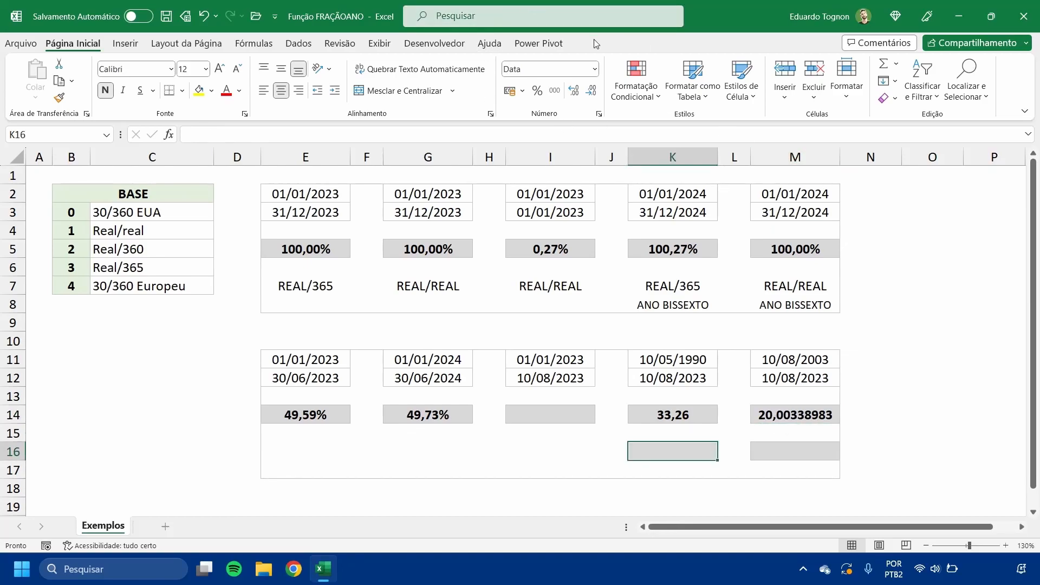
left_click(779, 416)
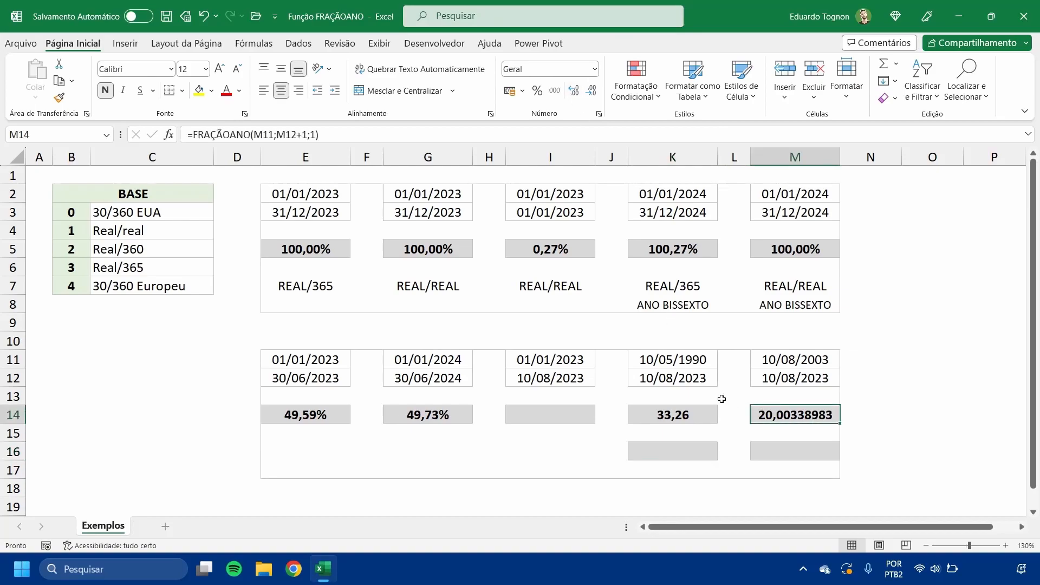
left_click(672, 451)
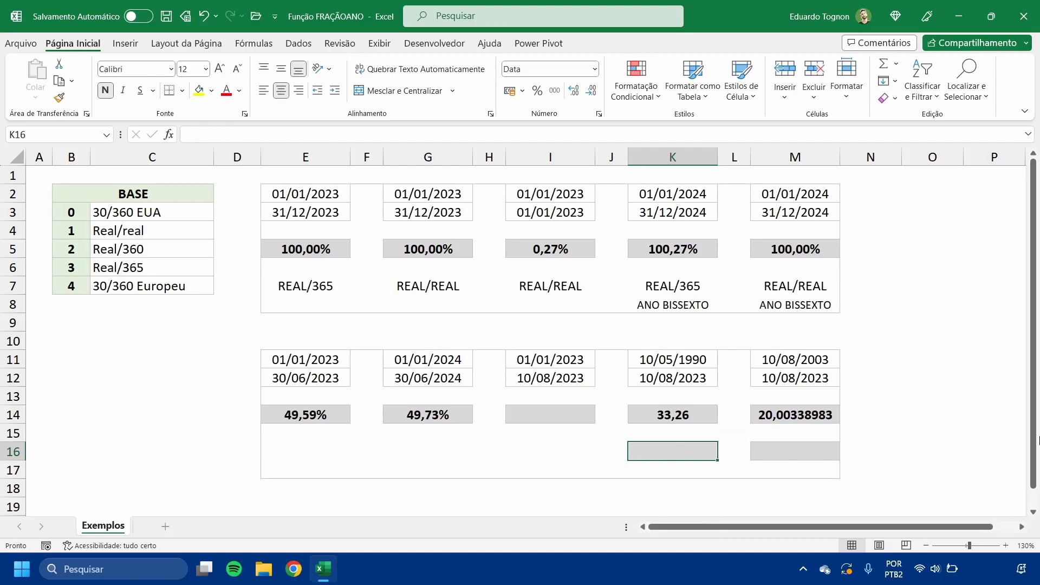
left_click(691, 414)
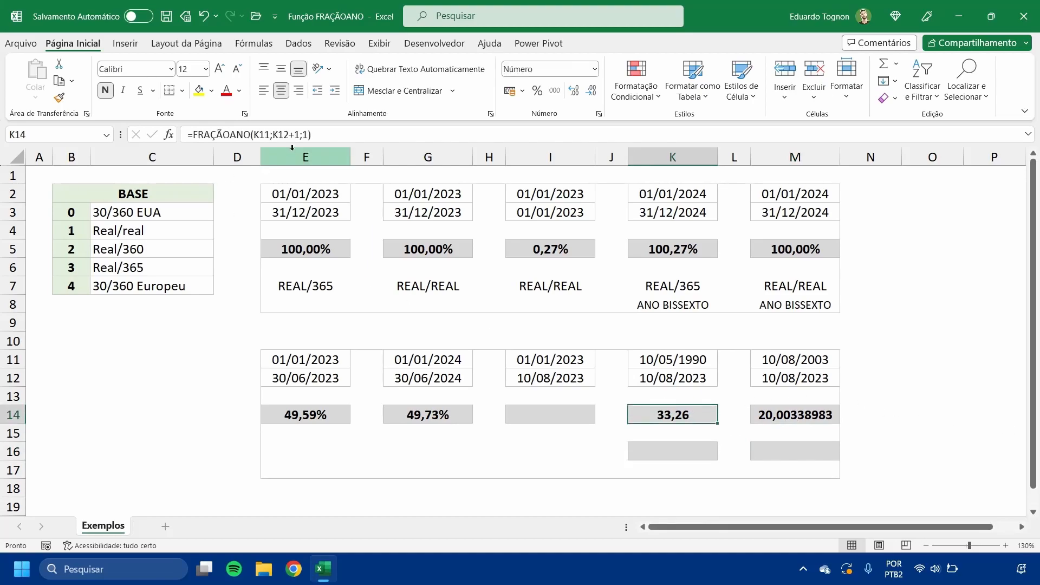
left_click_drag(317, 135, 187, 135)
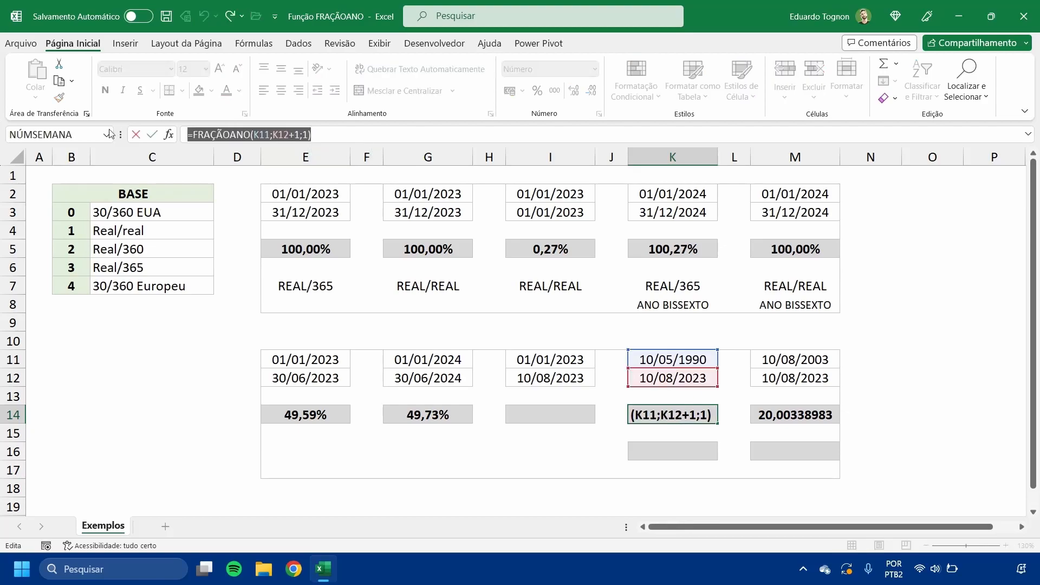
key("ctrl+c")
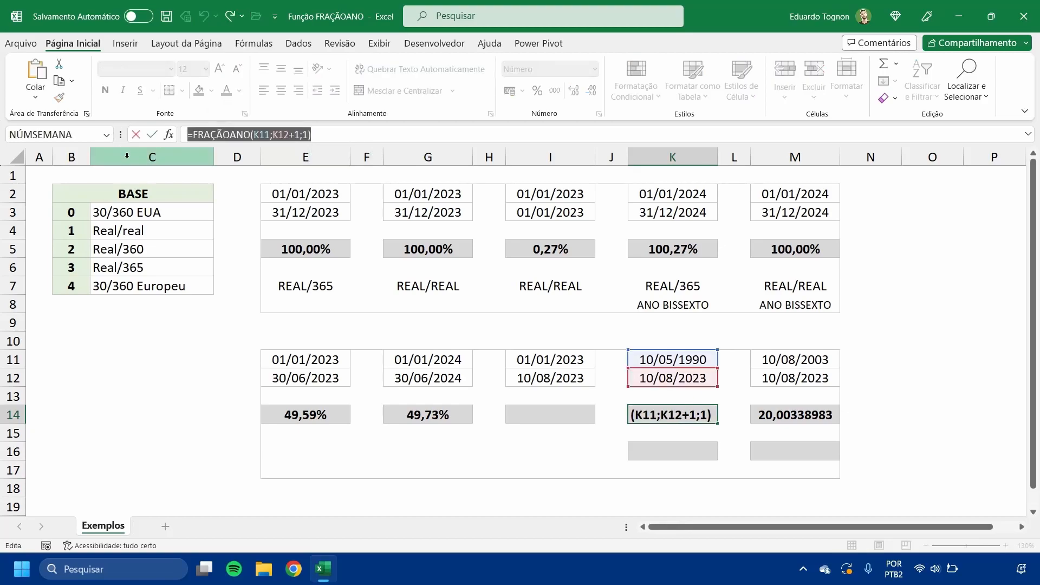
key("Escape")
Paste the copied formula inside INT in cell K16 without its inner equals sign, giving =INT(FRAÇÃOANO(K11;K12+1;1))
left_click(650, 451)
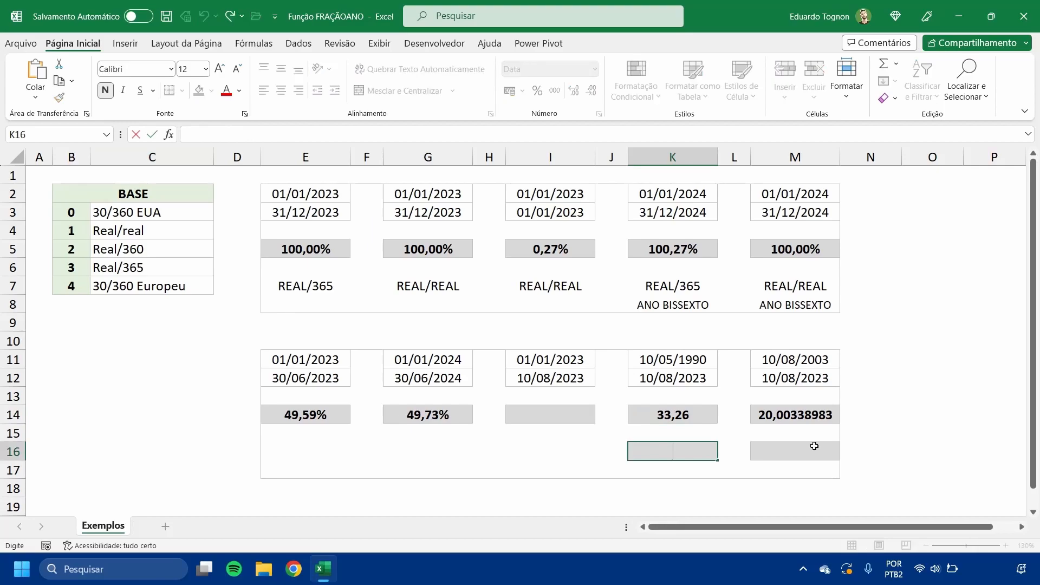
type("=I")
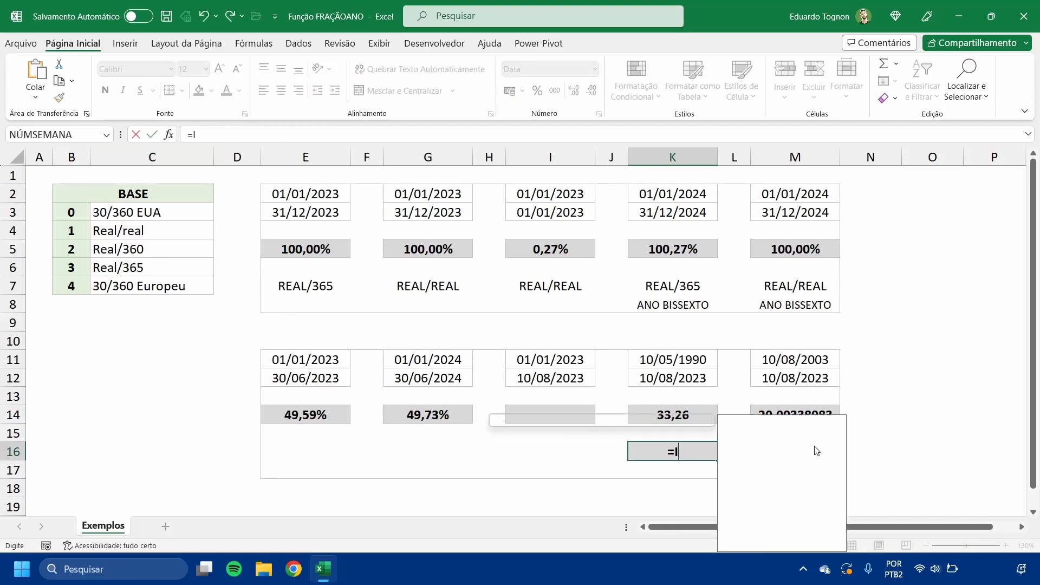
type("NT(")
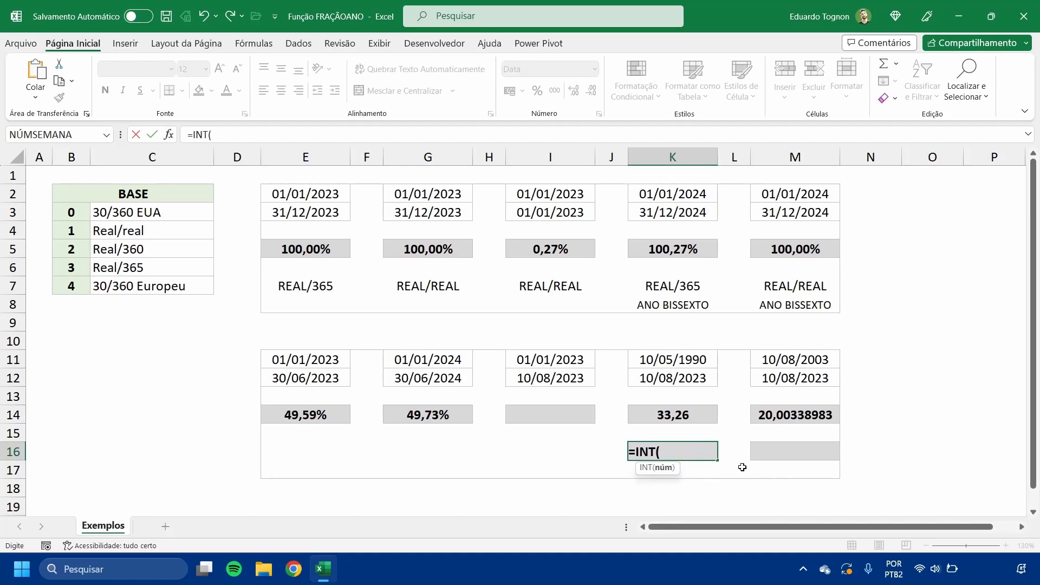
key("ctrl+v")
left_click(546, 451)
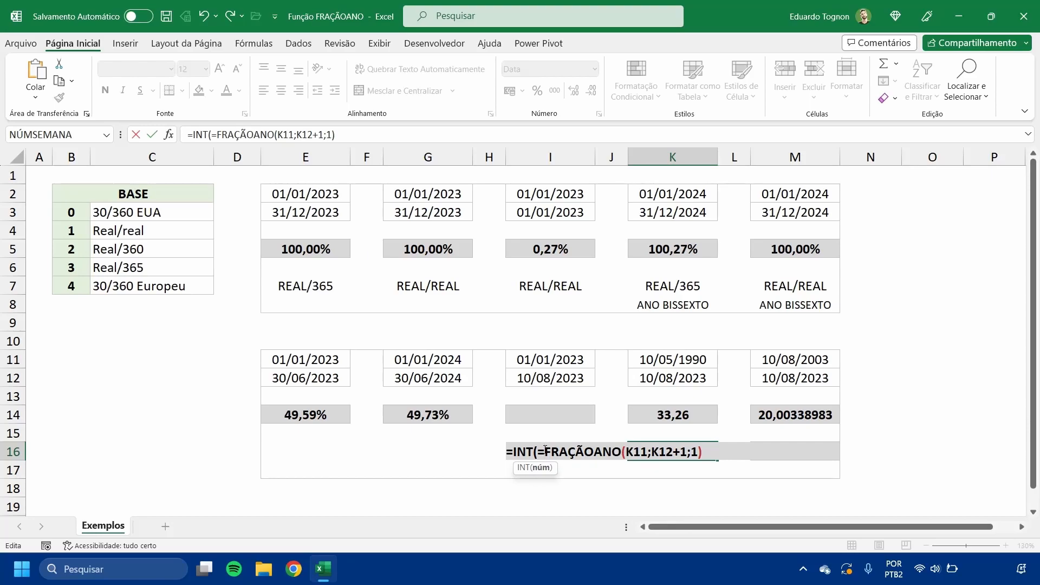
key("BackSpace")
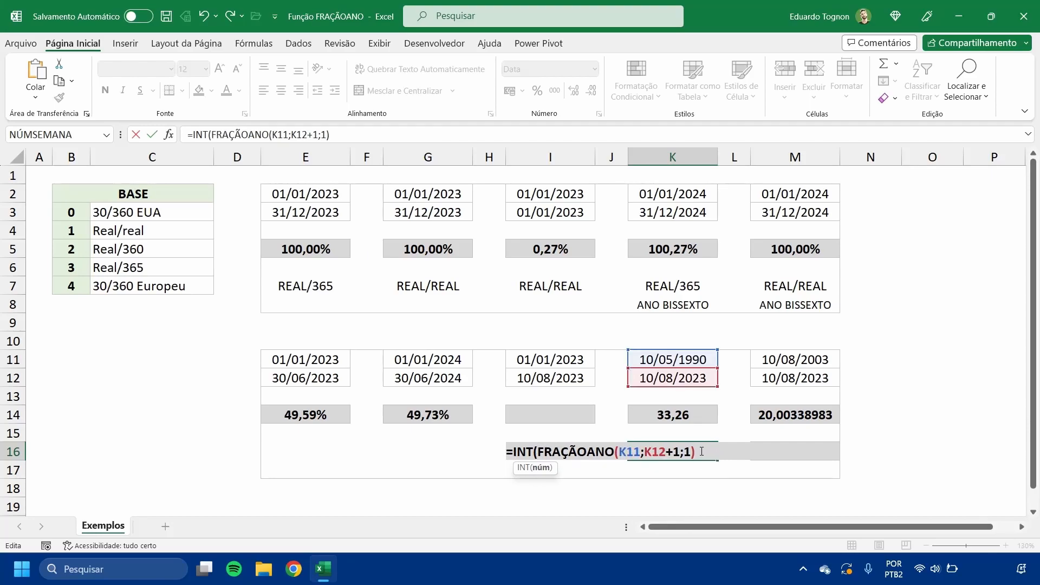
type(")")
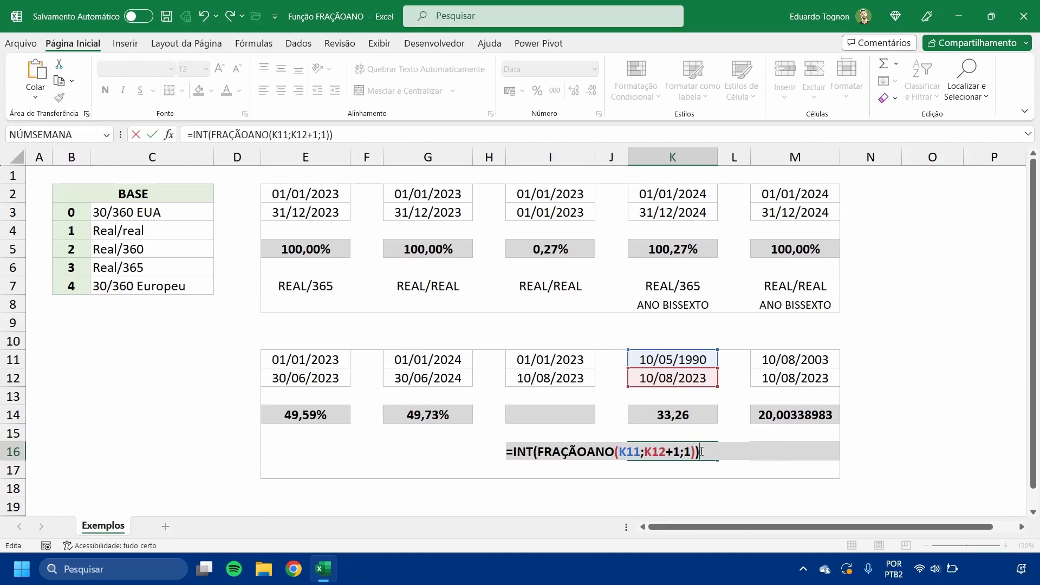
key("Return")
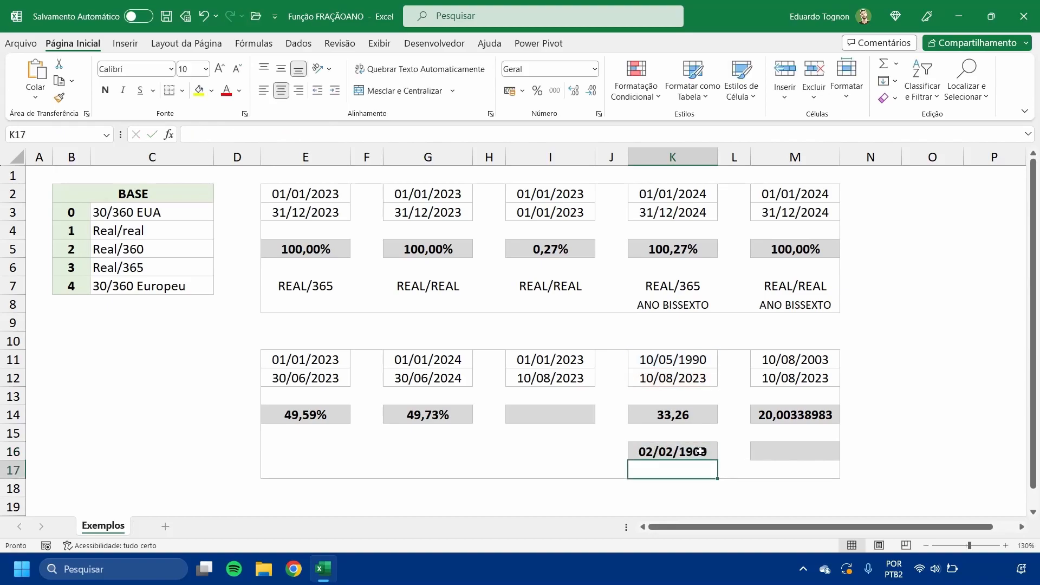
Change cell K16 from the date format to the Geral number format
left_click(699, 450)
left_click(596, 69)
left_click(539, 87)
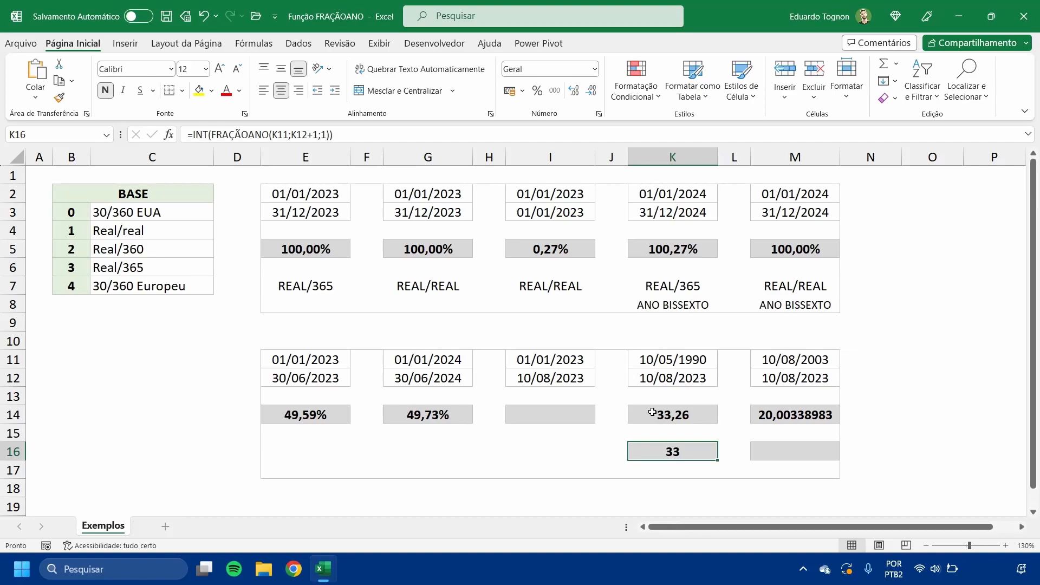
Reuse M14's formula inside INT in cell M16 to get whole years, as =INT(FRAÇÃOANO(M11;M12+1;1))
left_click(783, 417)
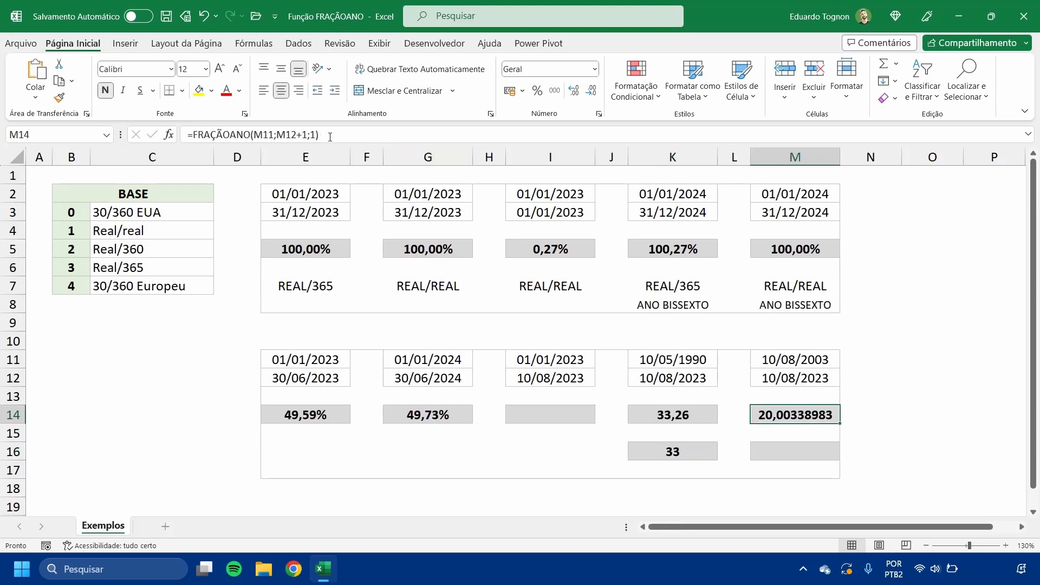
left_click_drag(320, 135, 47, 140)
key("Escape")
left_click(794, 448)
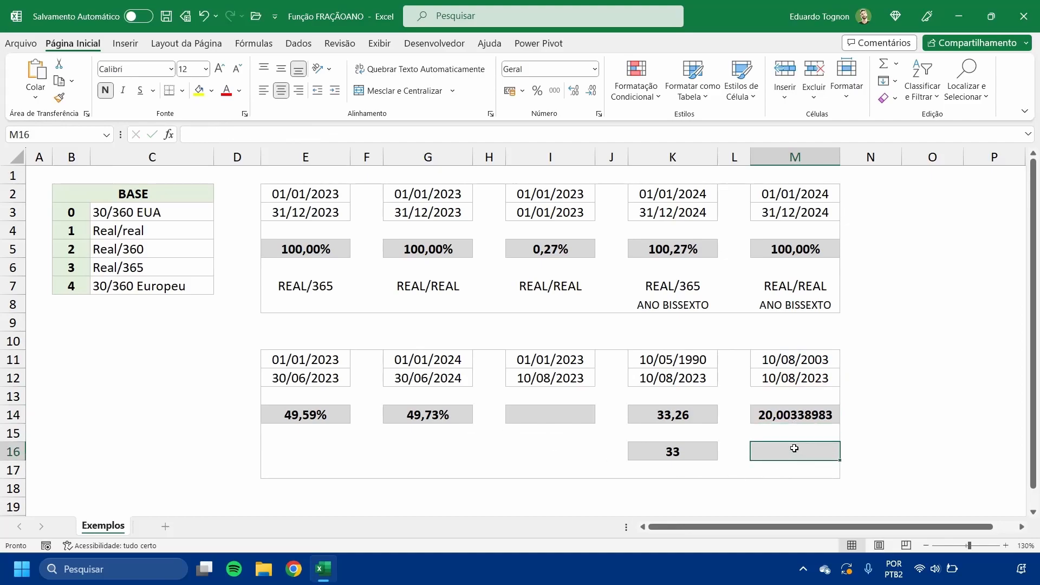
type("=INT(")
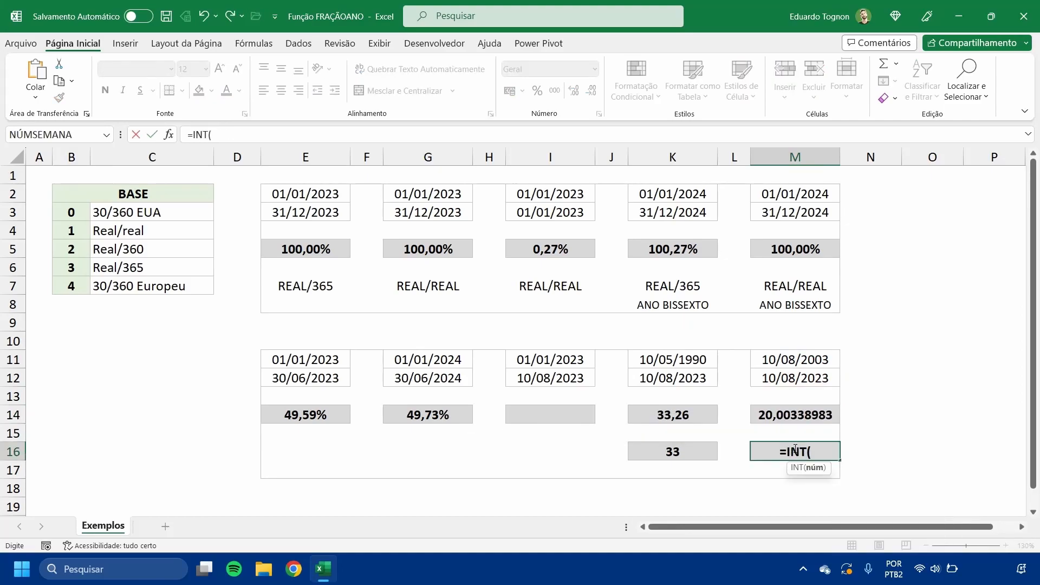
key("ctrl+v")
left_click(727, 453)
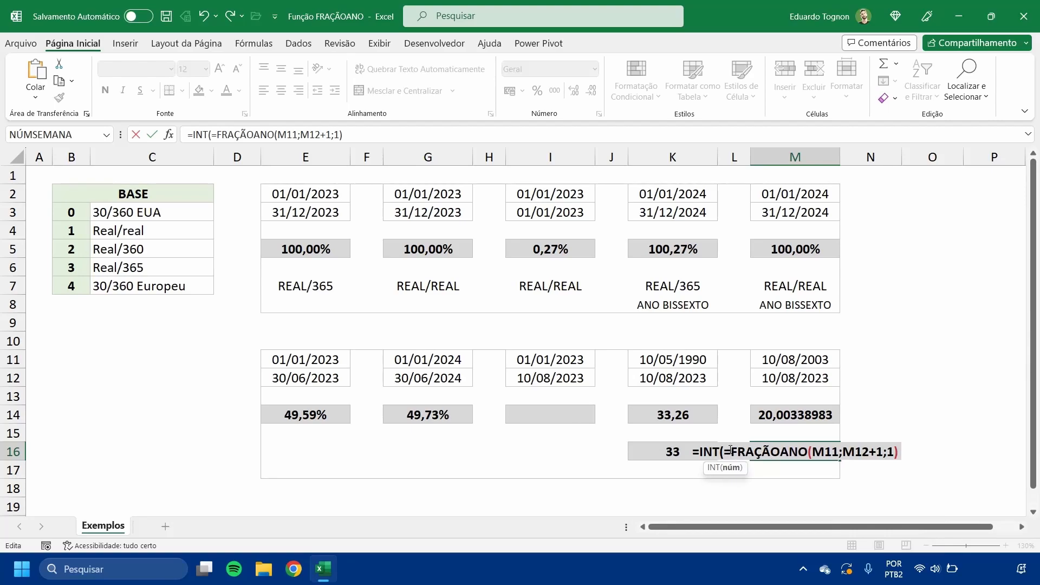
key("Delete")
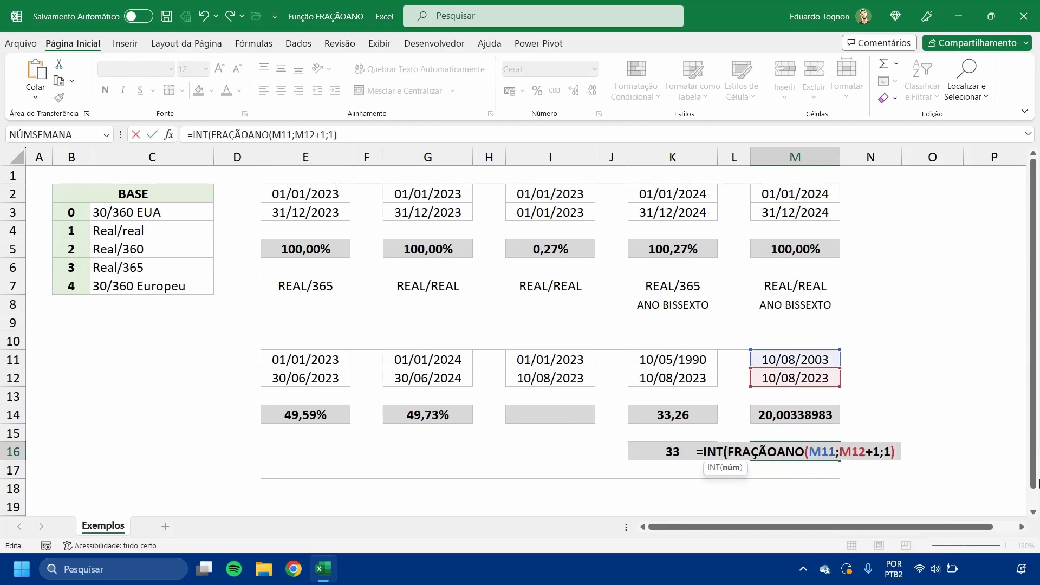
type(")")
key("Return")
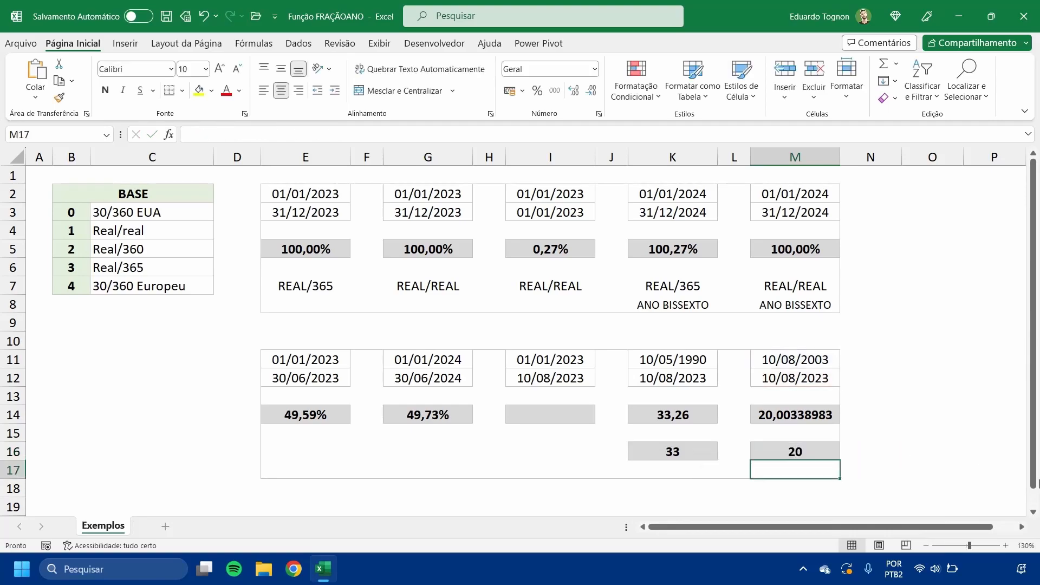
left_click(800, 450)
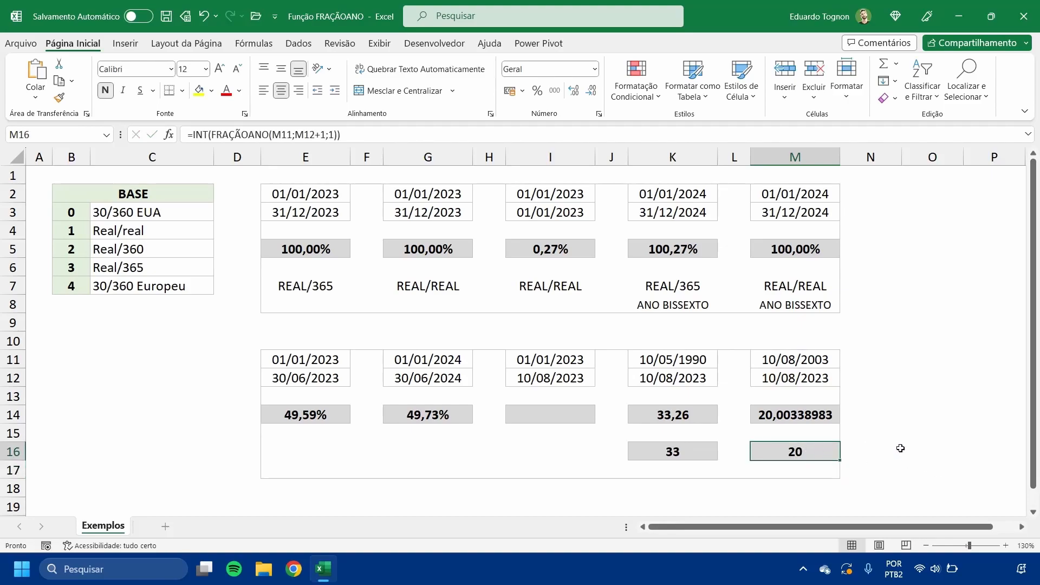